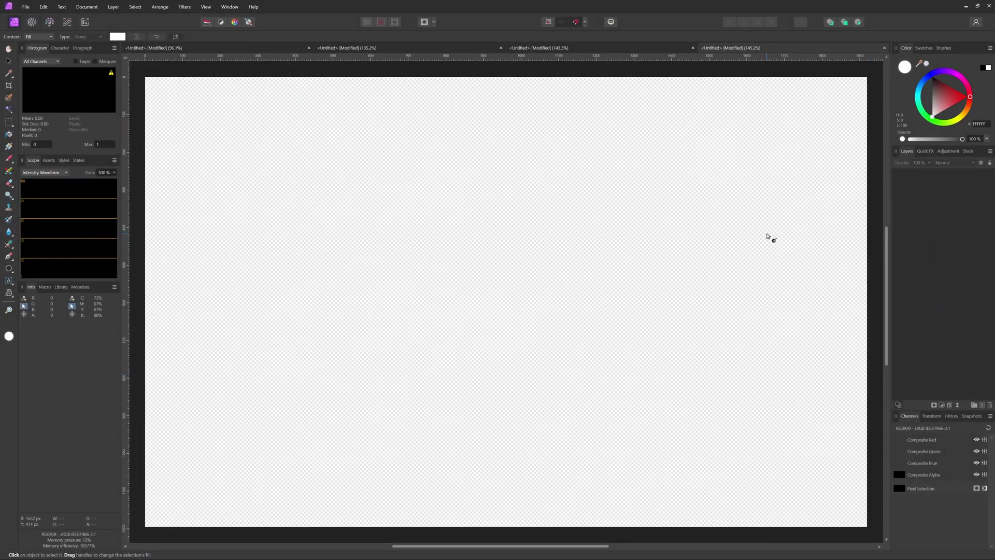
Add a white Fill layer from the Layer menu so it covers the blank canvas.
{"action": "left_click", "coordinate": [113, 7]}
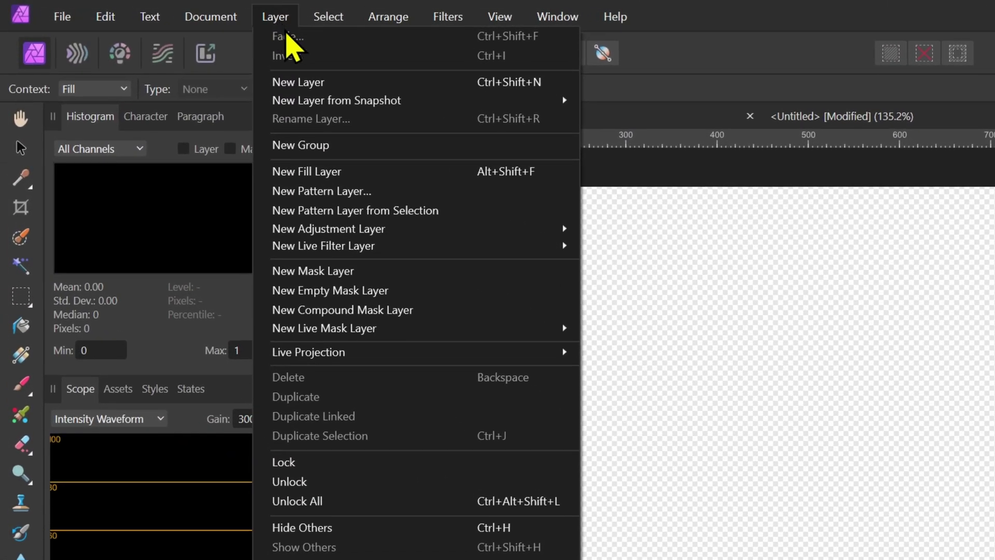
{"action": "left_click", "coordinate": [332, 171]}
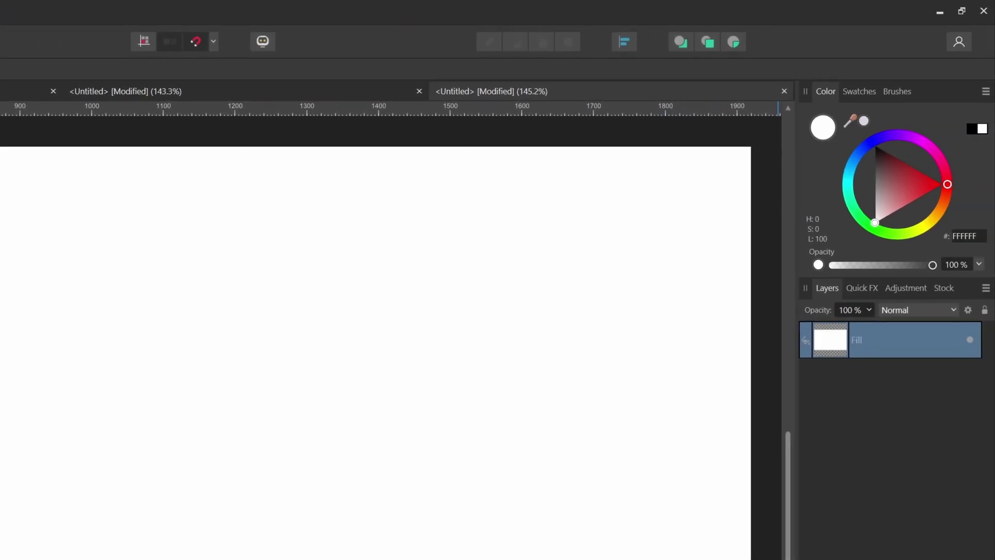
Add a Procedural Texture live filter and move it out to sit above the Fill layer.
{"action": "left_click", "coordinate": [922, 536]}
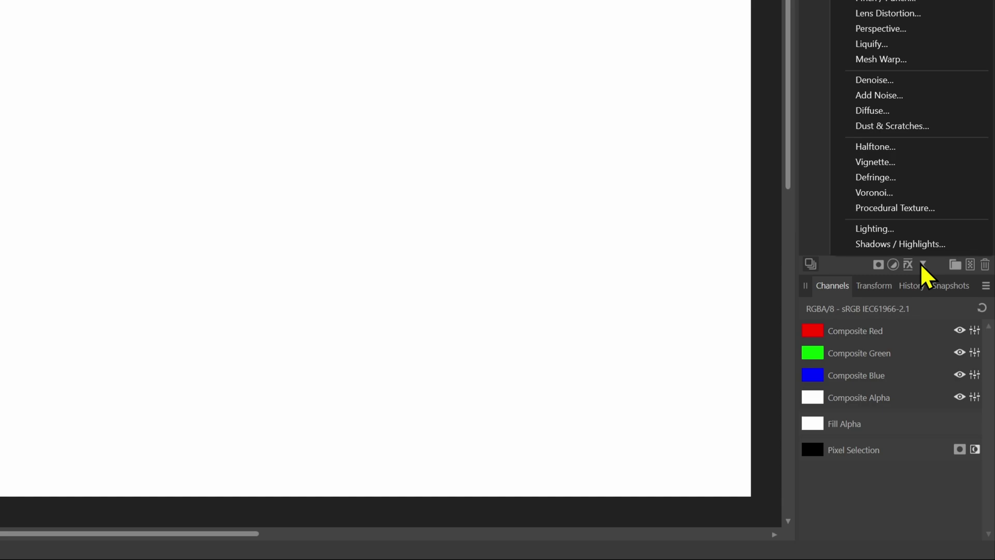
{"action": "left_click", "coordinate": [912, 207]}
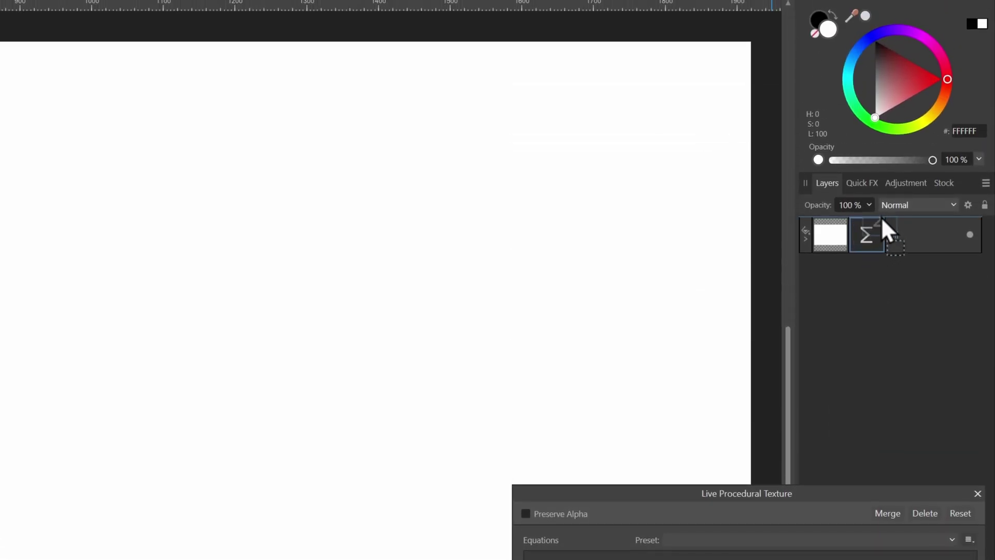
{"action": "left_click_drag", "start_coordinate": [881, 217], "coordinate": [884, 220]}
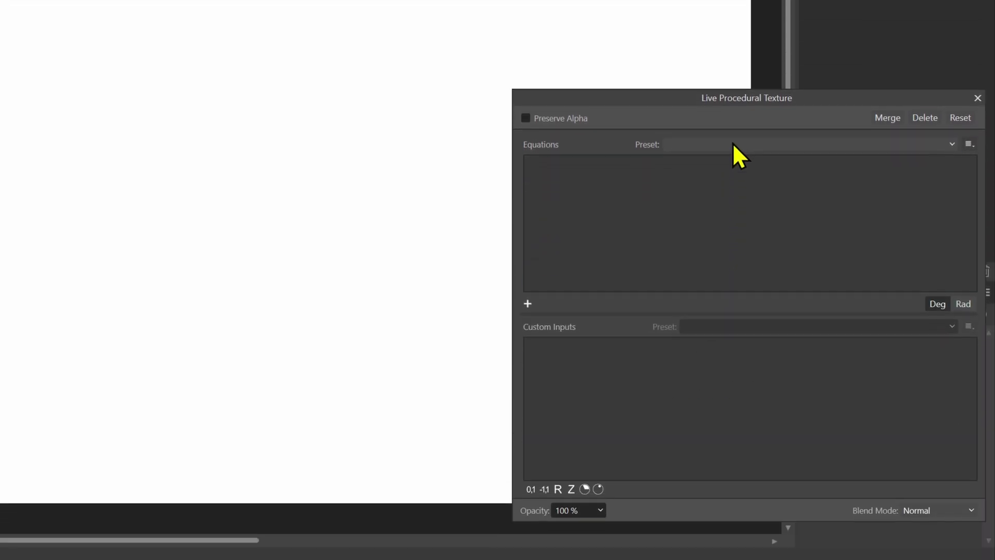
Apply the Mono swirls procedural texture preset.
{"action": "left_click", "coordinate": [734, 540]}
{"action": "scroll", "coordinate": [802, 300], "scroll_direction": "down", "scroll_amount": 3}
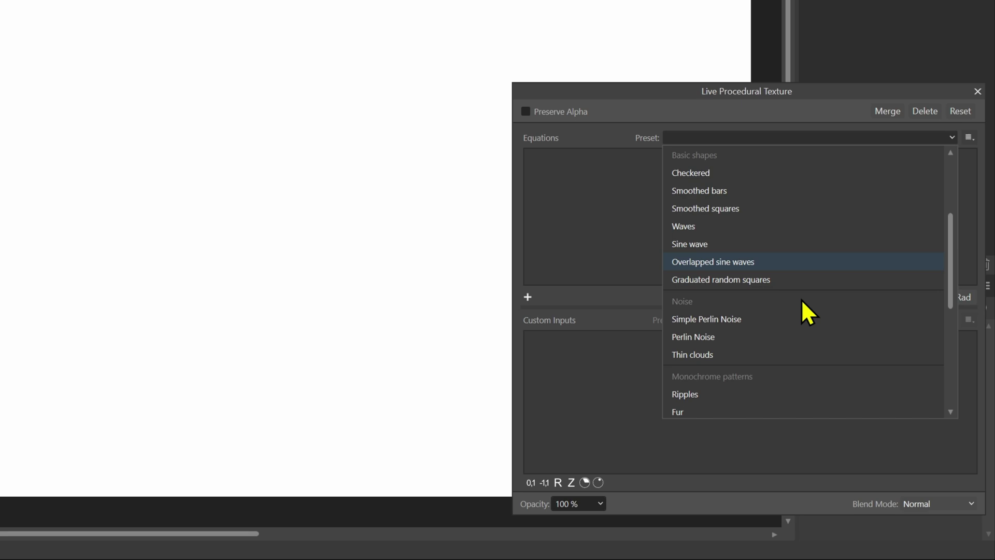
{"action": "scroll", "coordinate": [802, 300], "scroll_direction": "down", "scroll_amount": 2}
{"action": "left_click", "coordinate": [773, 363]}
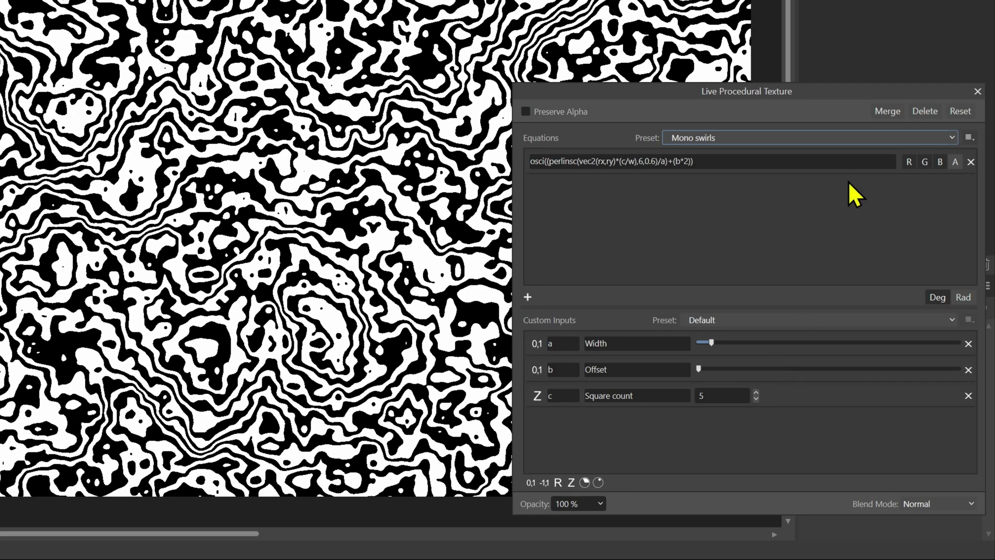
Lower Square count to 1 and adjust Width and Offset into dense, fine swirls.
{"action": "left_click", "coordinate": [756, 399]}
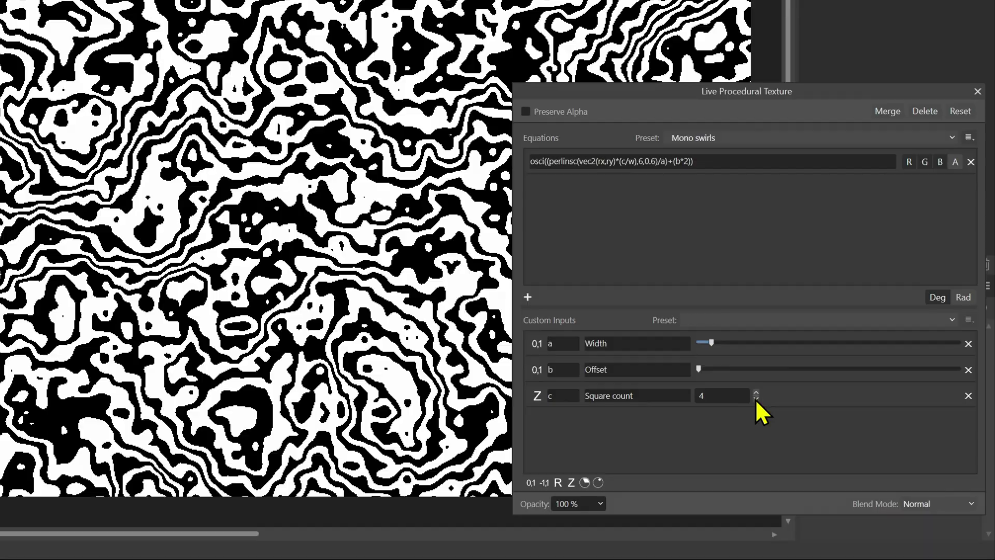
{"action": "left_click", "coordinate": [756, 399]}
{"action": "left_click", "coordinate": [756, 398]}
{"action": "left_click", "coordinate": [756, 398]}
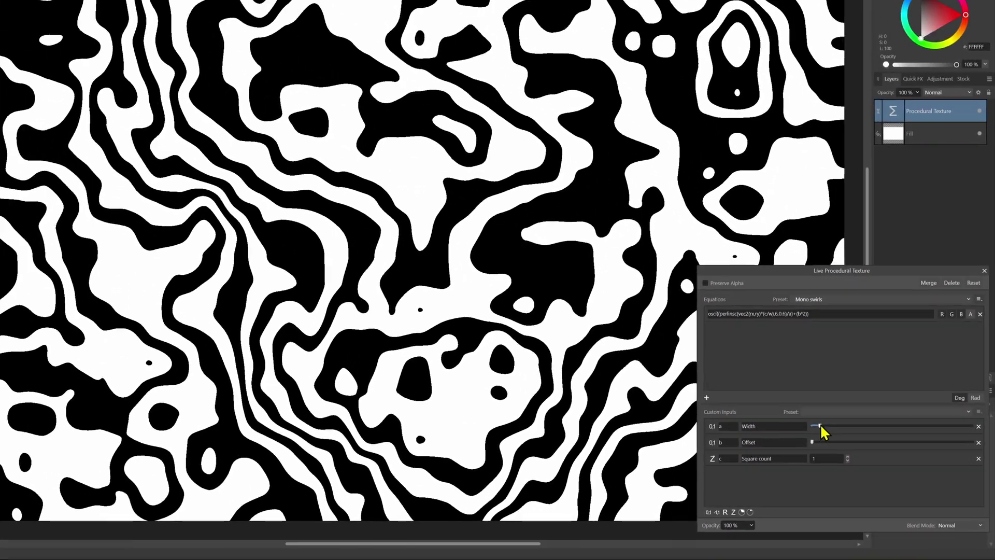
{"action": "left_click_drag", "start_coordinate": [710, 342], "coordinate": [727, 342]}
{"action": "mouse_move", "coordinate": [831, 427]}
{"action": "left_mouse_down"}
{"action": "mouse_move", "coordinate": [816, 427]}
{"action": "mouse_move", "coordinate": [841, 443]}
{"action": "mouse_move", "coordinate": [820, 444]}
{"action": "left_mouse_up"}
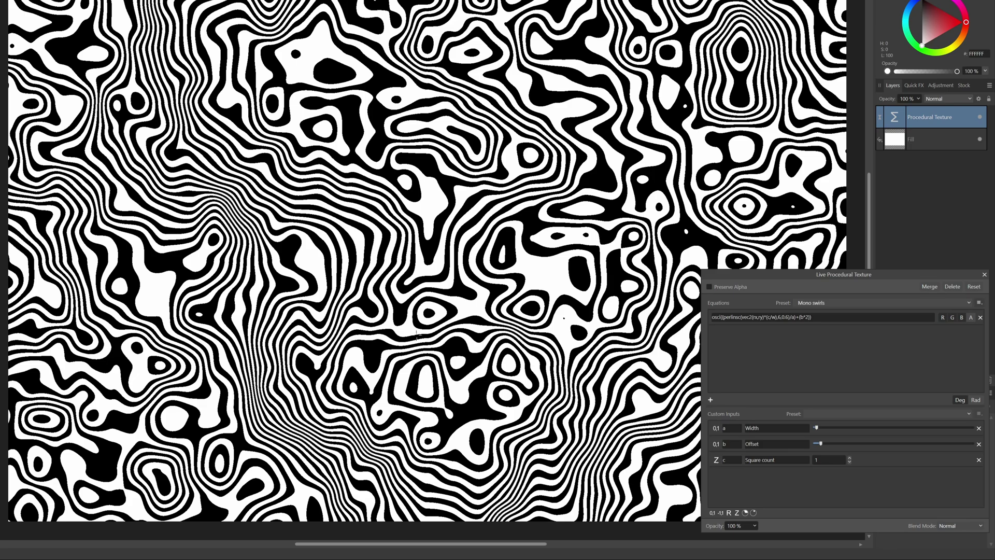
Add a live Gaussian Blur above the swirl texture with a 0,2 px radius.
{"action": "left_click", "coordinate": [984, 275]}
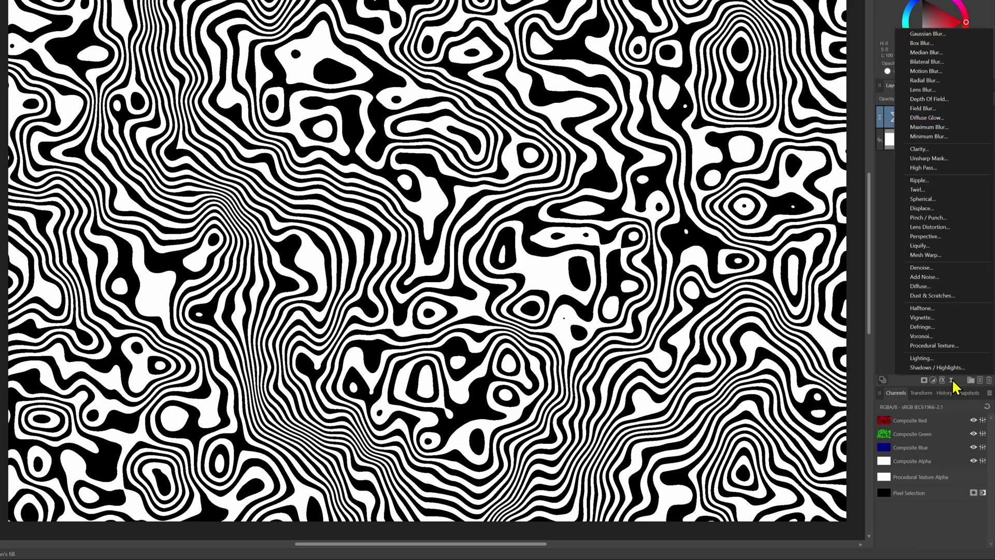
{"action": "left_click", "coordinate": [952, 381]}
{"action": "left_click", "coordinate": [926, 33]}
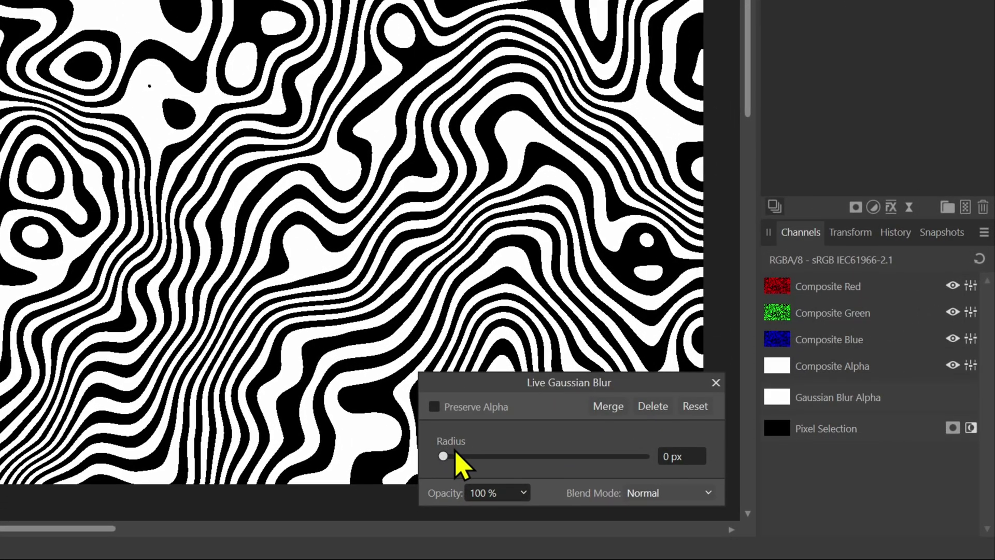
{"action": "left_click_drag", "start_coordinate": [443, 456], "coordinate": [452, 457]}
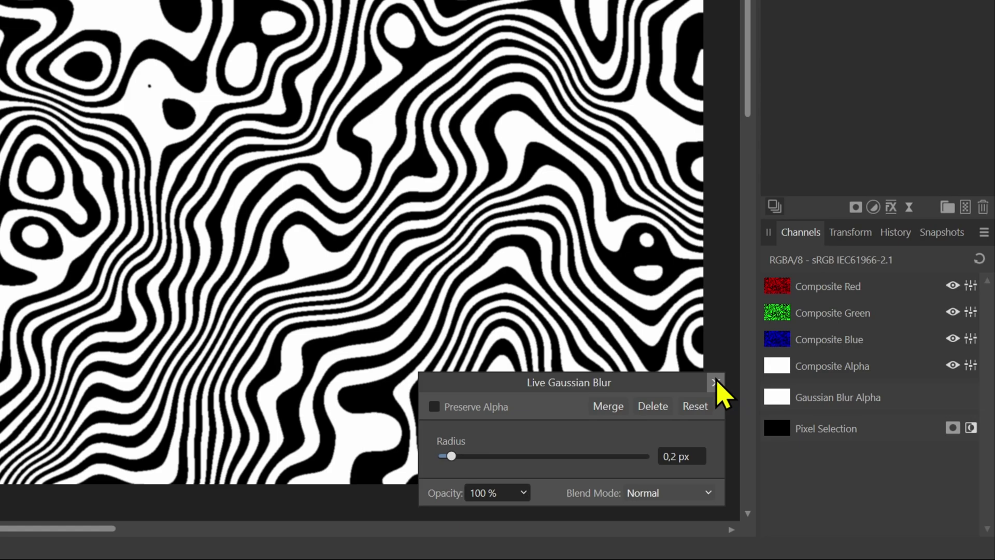
Set the Gaussian Blur layer's blend mode to Difference for thin contour lines on black.
{"action": "left_click", "coordinate": [717, 383]}
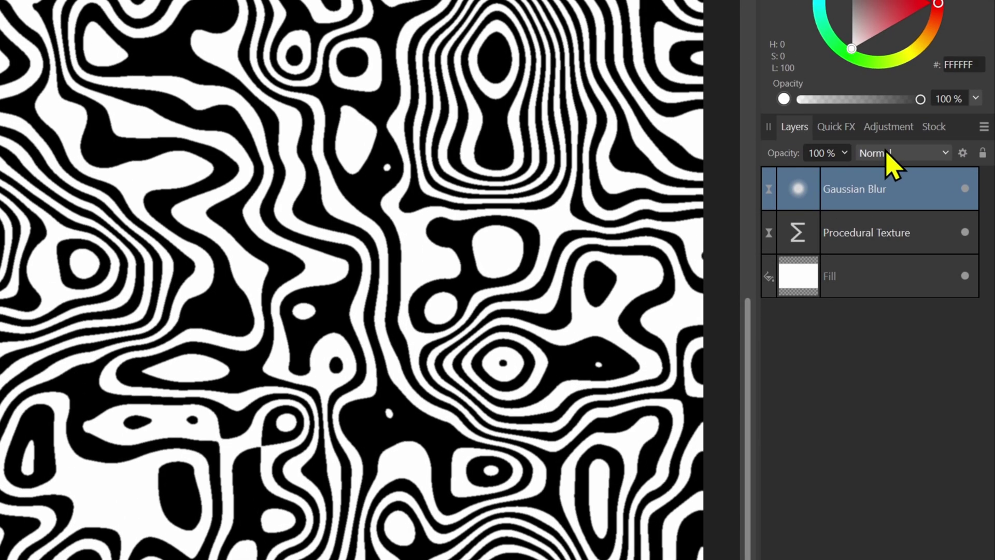
{"action": "left_click", "coordinate": [888, 155]}
{"action": "scroll", "coordinate": [884, 342], "scroll_direction": "down", "scroll_amount": 5}
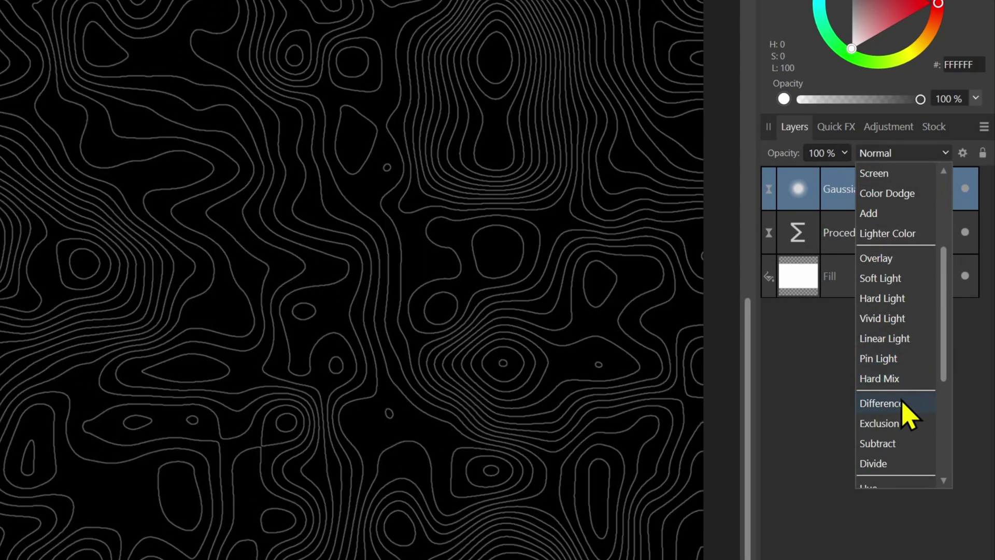
{"action": "left_click", "coordinate": [902, 405]}
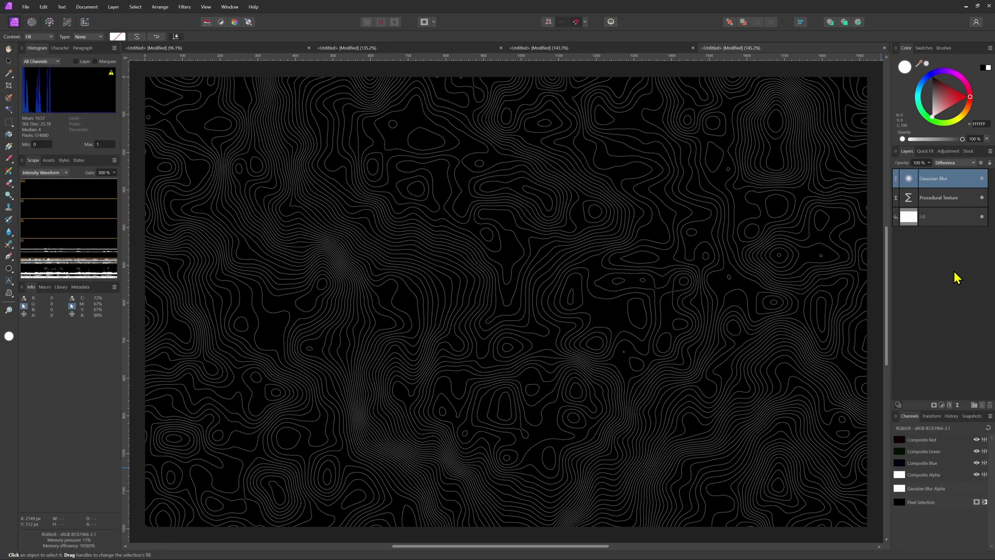
Increase the texture Width and shift its origin to space out and reposition the contours.
{"action": "double_click", "coordinate": [909, 199]}
{"action": "left_click_drag", "start_coordinate": [841, 446], "coordinate": [844, 446]}
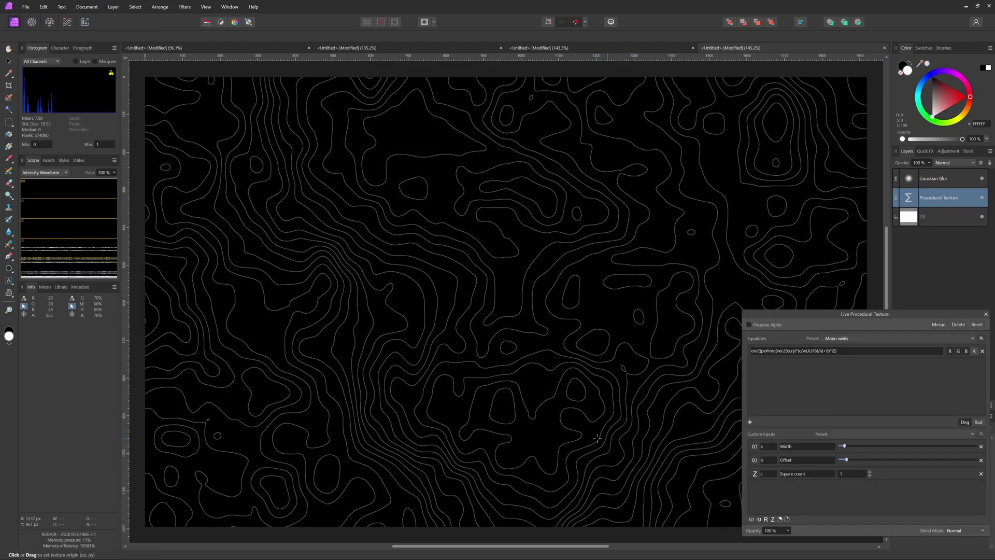
{"action": "left_click_drag", "start_coordinate": [597, 438], "coordinate": [867, 254]}
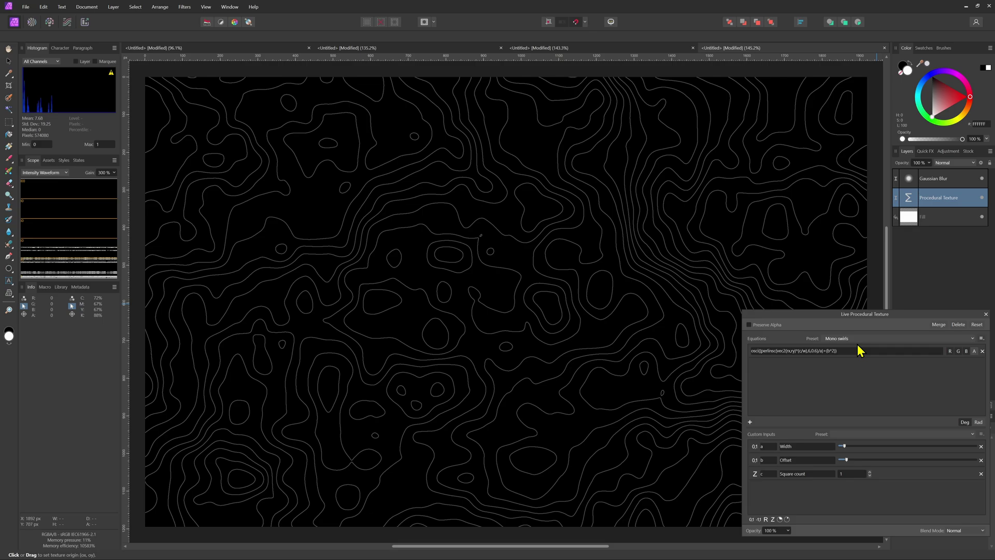
{"action": "left_click", "coordinate": [986, 314]}
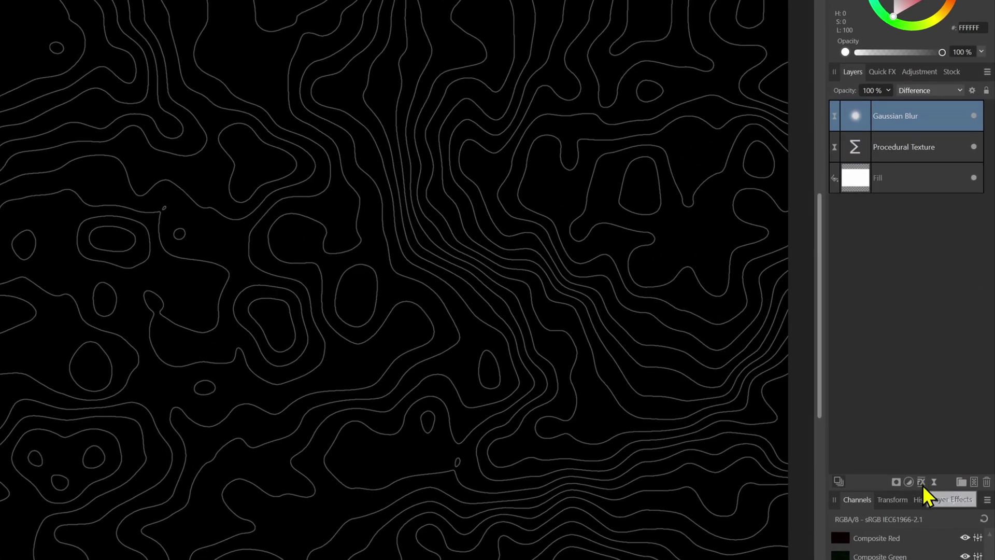
Add a Curves adjustment with the top-right point moved to X 0,25 for bolder lines.
{"action": "left_click", "coordinate": [938, 413]}
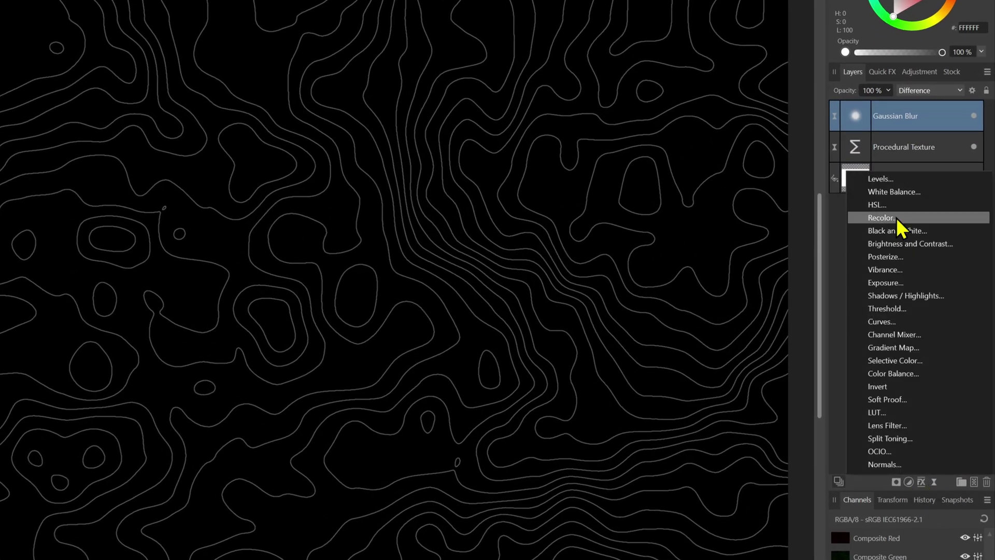
{"action": "left_click", "coordinate": [905, 319]}
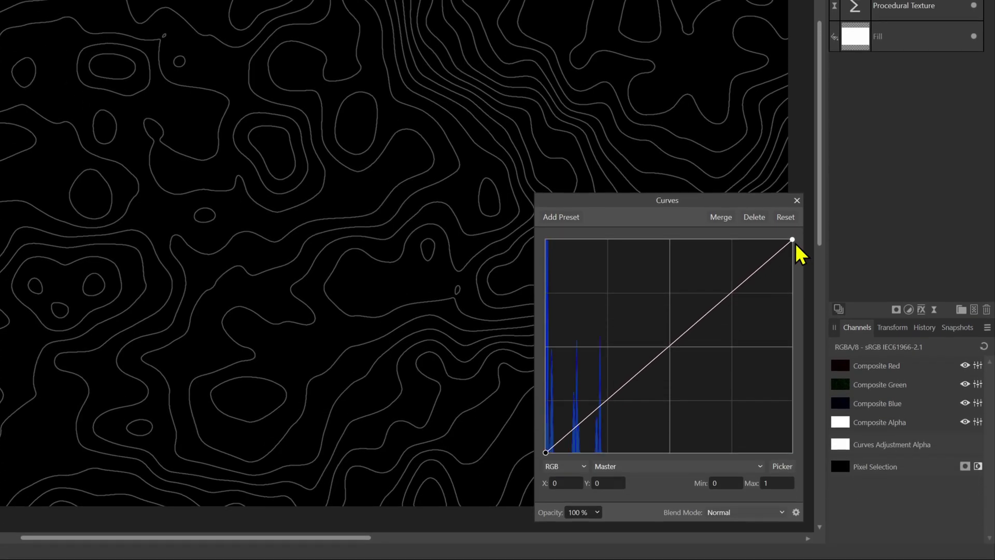
{"action": "left_click_drag", "start_coordinate": [793, 398], "coordinate": [607, 398]}
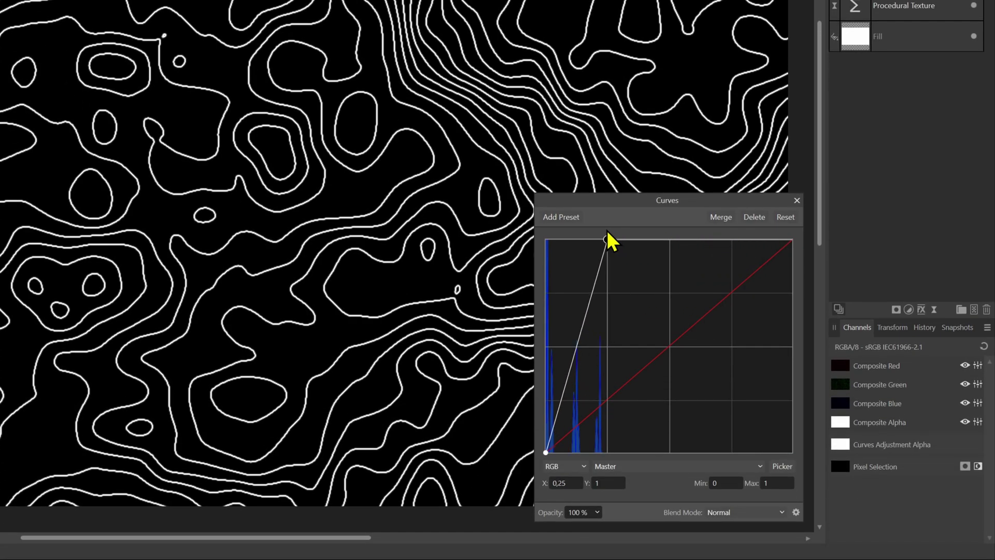
{"action": "left_click", "coordinate": [755, 217]}
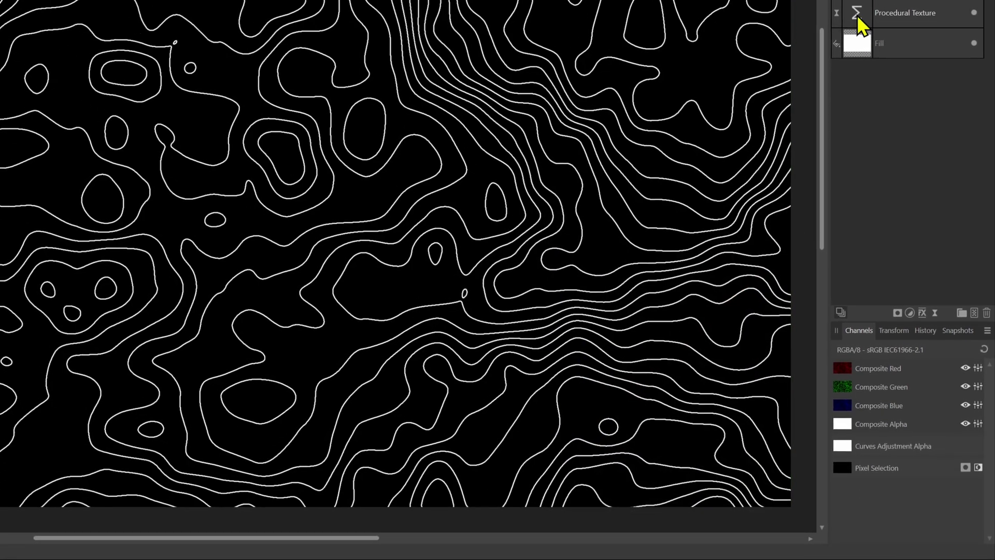
Drag the Procedural Texture origin across the canvas and raise its Offset to rearrange the contours.
{"action": "left_click", "coordinate": [857, 21]}
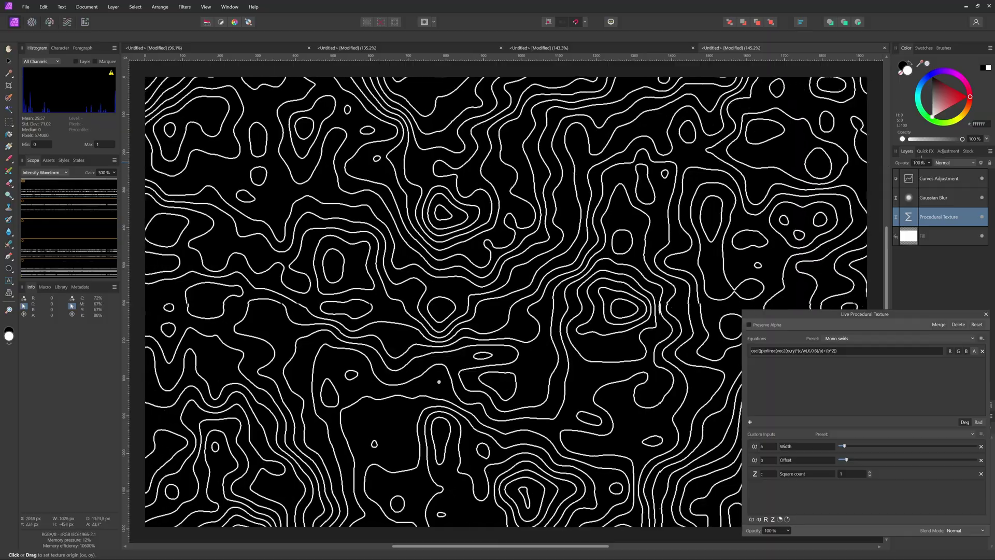
{"action": "left_click_drag", "start_coordinate": [915, 160], "coordinate": [567, 521]}
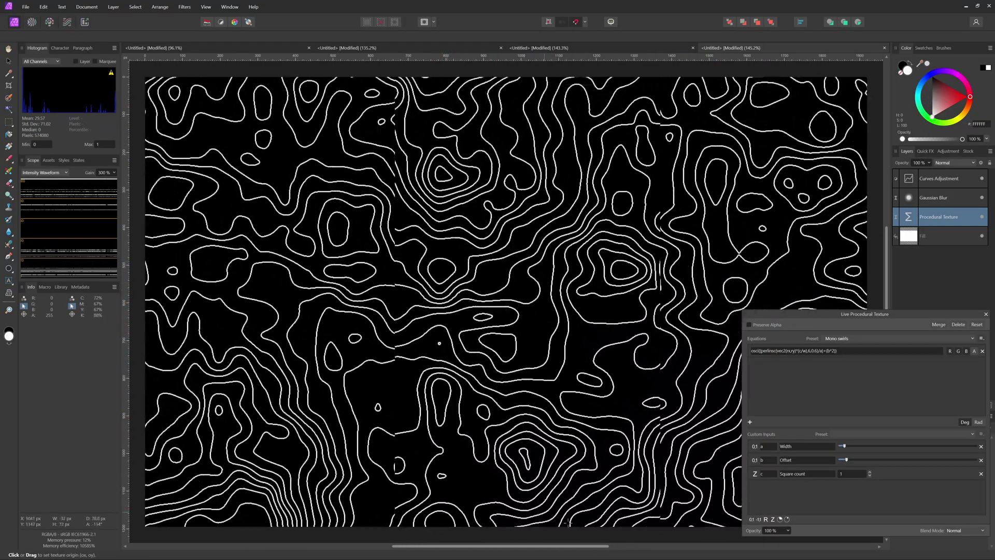
{"action": "mouse_move", "coordinate": [847, 460]}
{"action": "left_mouse_down"}
{"action": "mouse_move", "coordinate": [957, 460]}
{"action": "mouse_move", "coordinate": [843, 460]}
{"action": "left_mouse_up"}
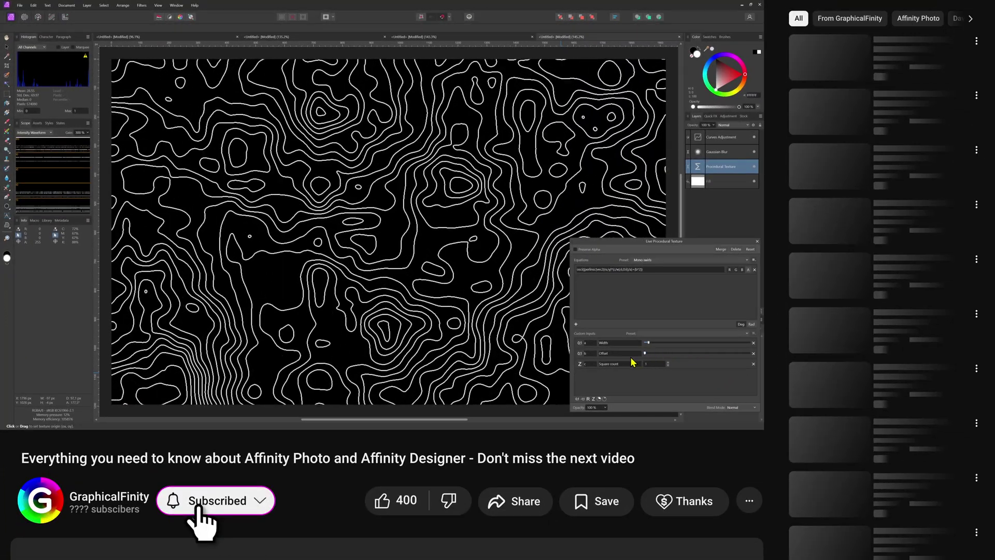
{"action": "left_click_drag", "start_coordinate": [675, 353], "coordinate": [655, 357]}
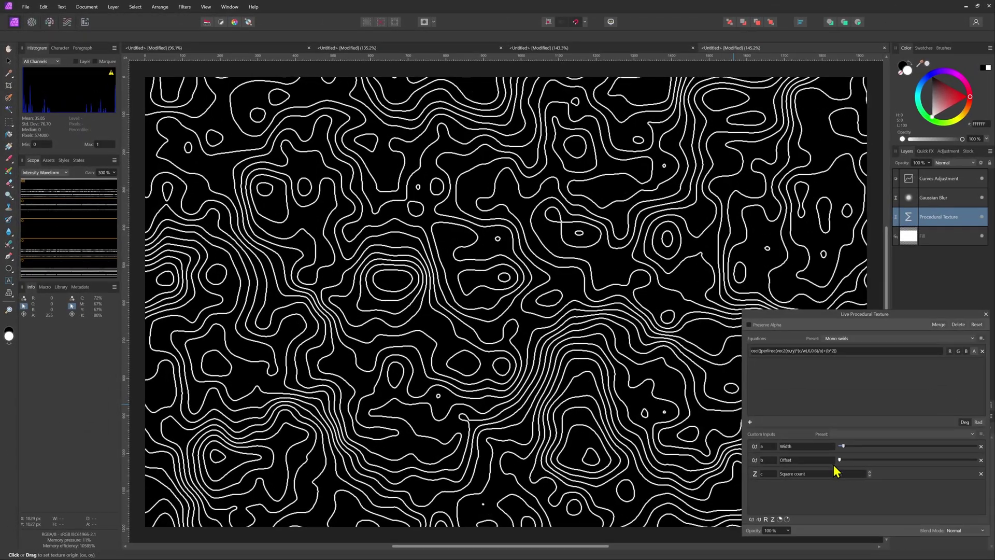
{"action": "left_click_drag", "start_coordinate": [640, 357], "coordinate": [714, 355]}
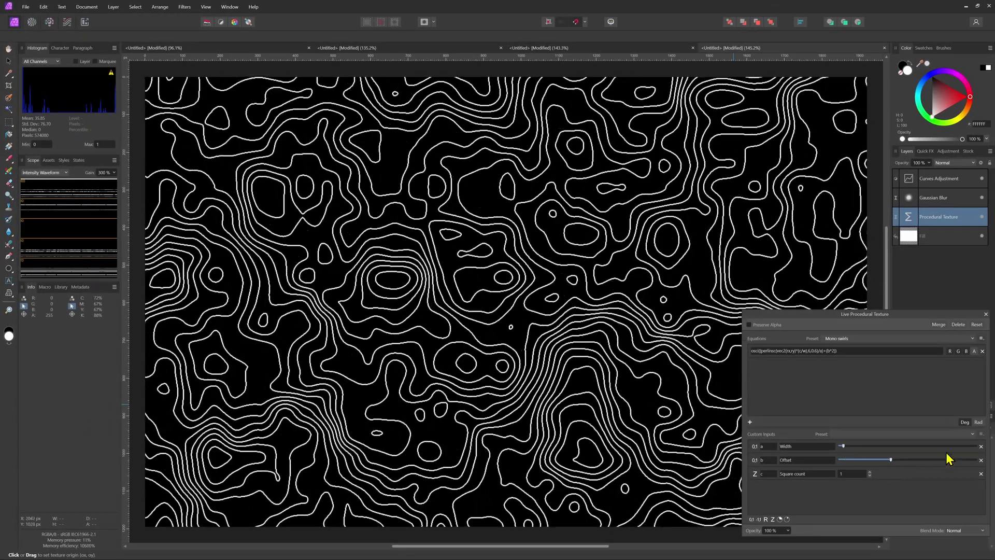
Add a Liquify live filter and pinch the contours left of centre.
{"action": "left_click", "coordinate": [986, 314]}
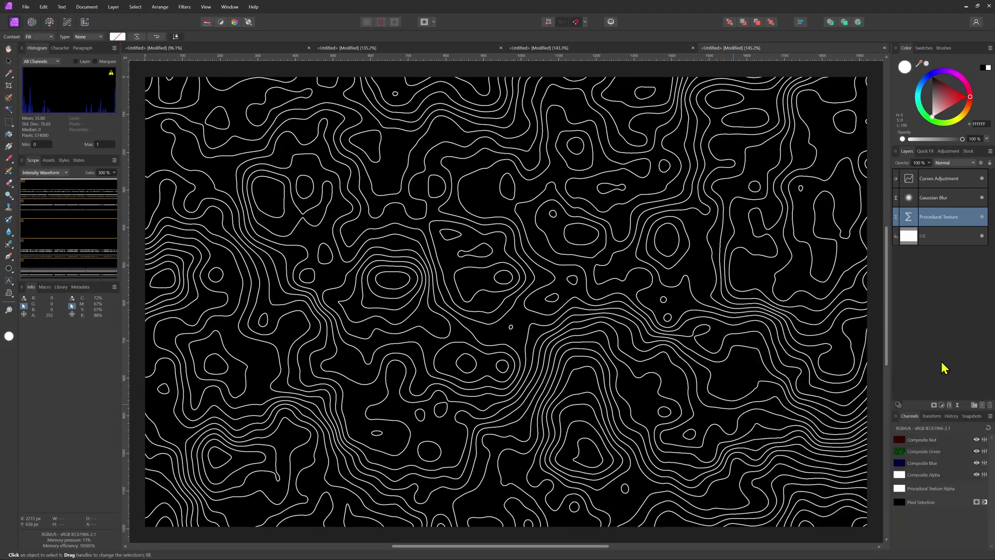
{"action": "left_click", "coordinate": [958, 406]}
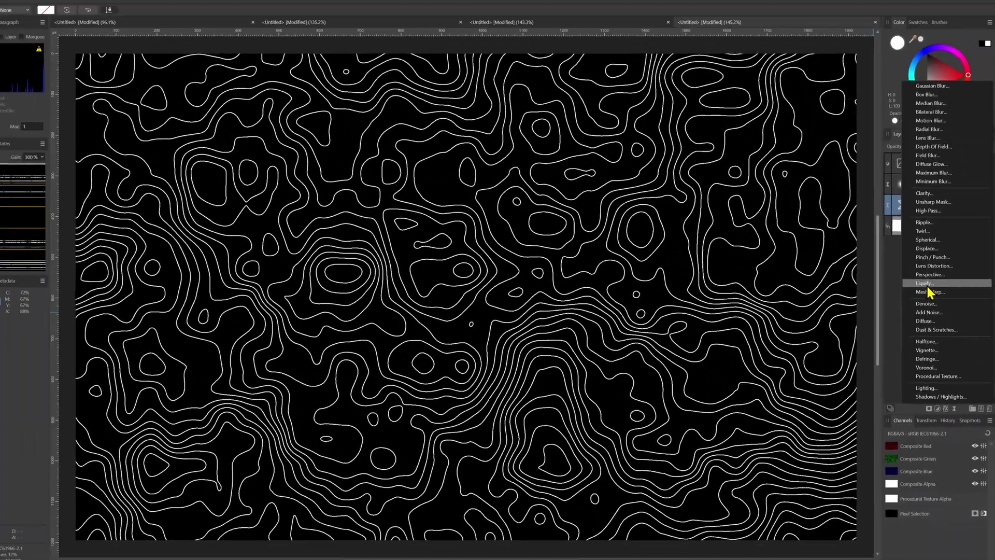
{"action": "left_click", "coordinate": [856, 206]}
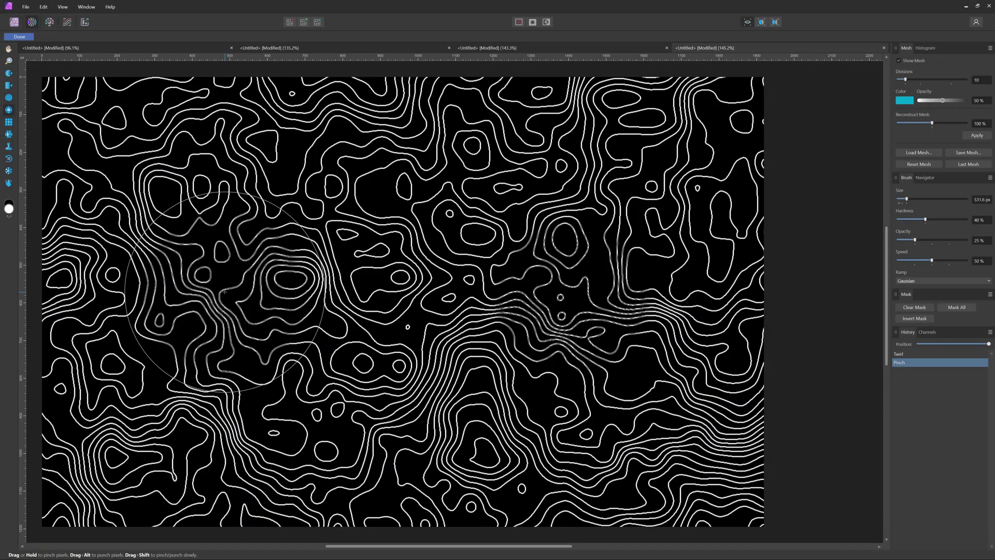
{"action": "left_click_drag", "start_coordinate": [482, 445], "coordinate": [488, 451]}
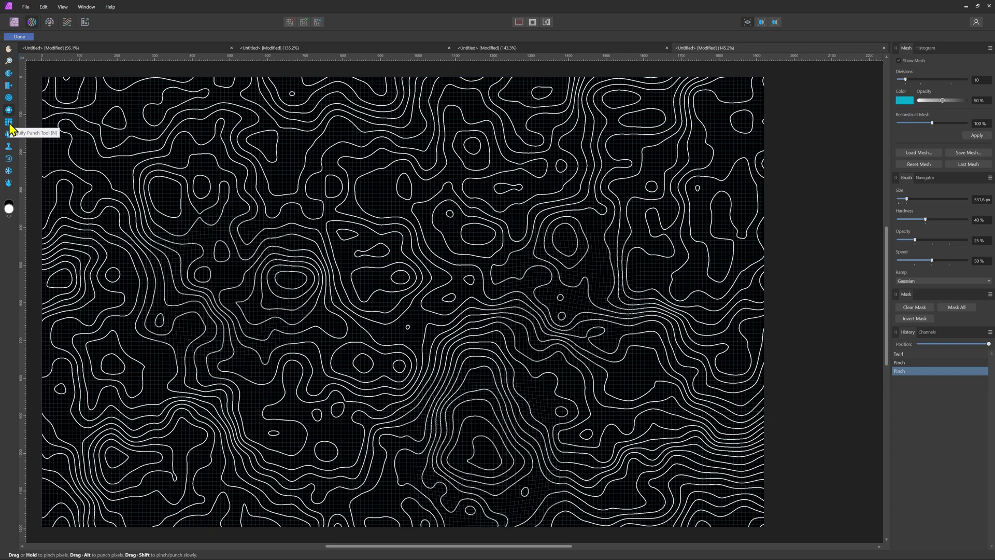
Punch three contour areas, pinch near the lower-left corner, and apply the Liquify warp.
{"action": "left_click", "coordinate": [9, 127]}
{"action": "left_click", "coordinate": [373, 267]}
{"action": "left_click", "coordinate": [637, 129]}
{"action": "left_click", "coordinate": [297, 415]}
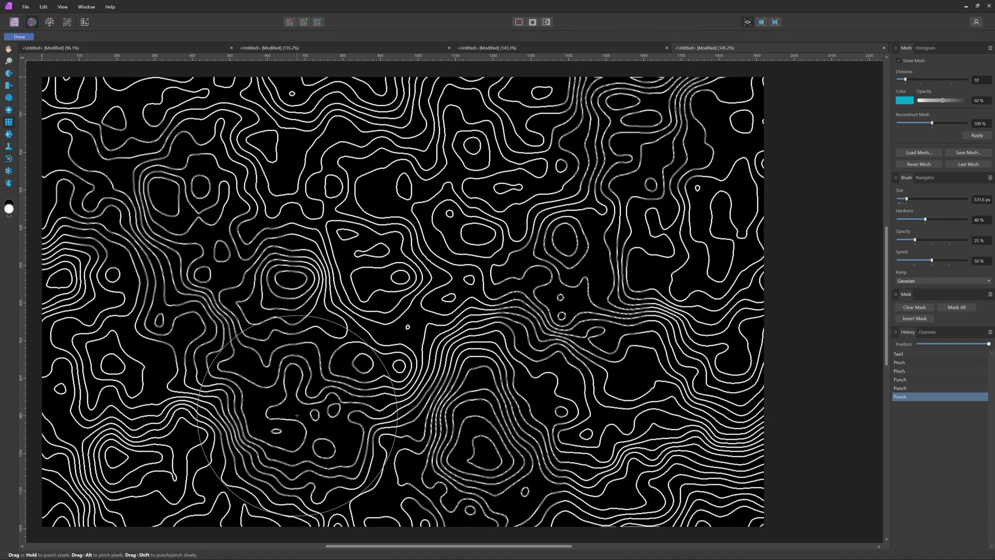
{"action": "left_click", "coordinate": [9, 109]}
{"action": "left_click", "coordinate": [119, 458]}
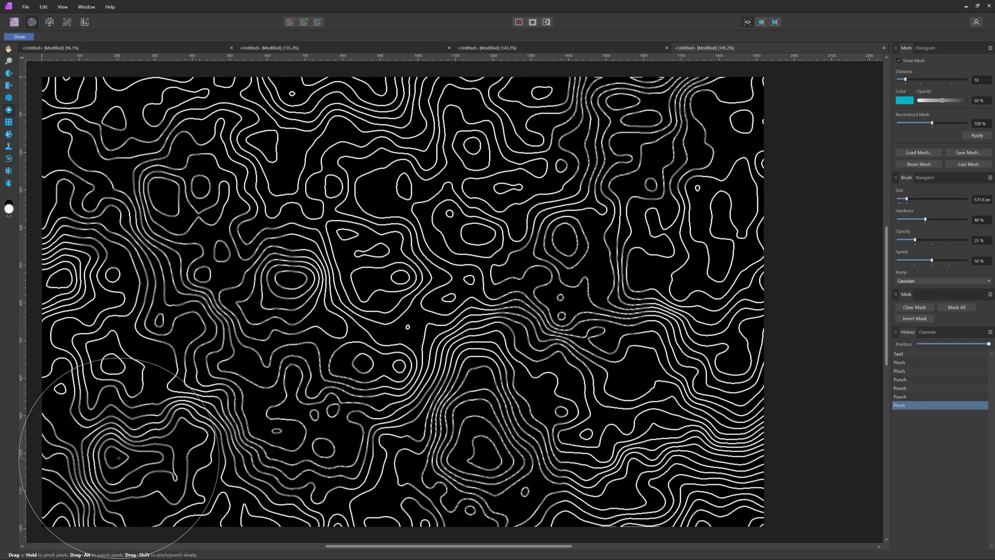
{"action": "left_click", "coordinate": [20, 37]}
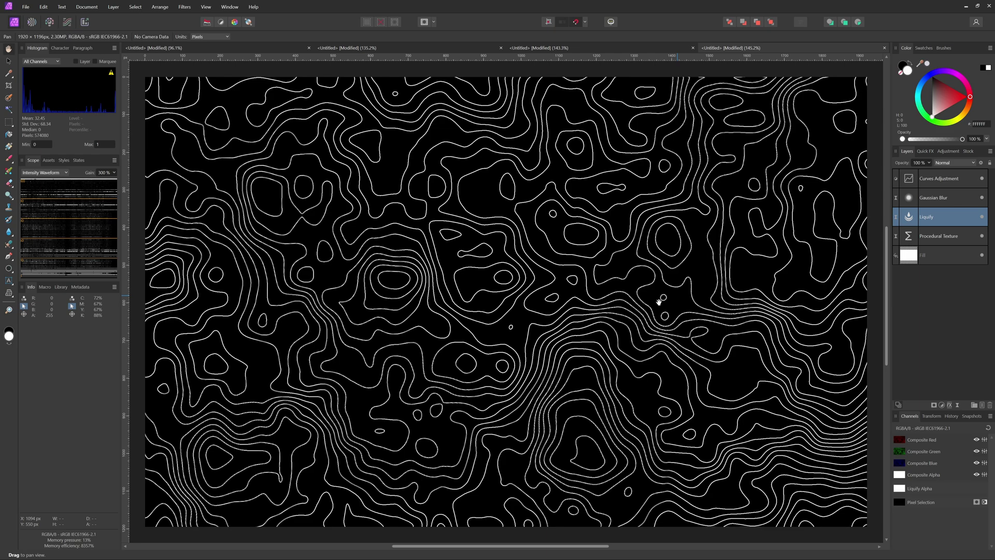
Drag the Curves top node left to X 0,075 to crisp up the contour lines.
{"action": "left_click", "coordinate": [910, 179]}
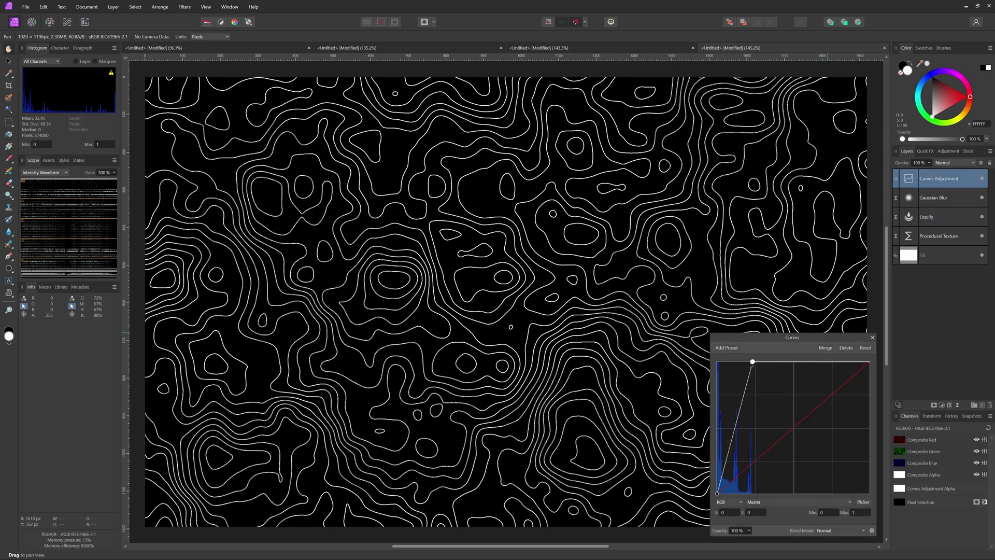
{"action": "left_click_drag", "start_coordinate": [752, 362], "coordinate": [728, 362]}
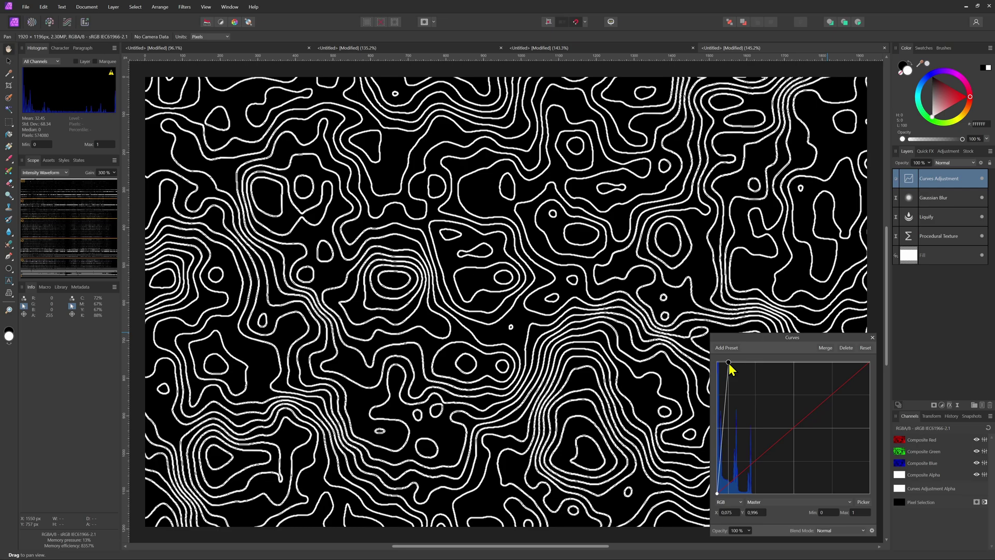
{"action": "left_click", "coordinate": [872, 337]}
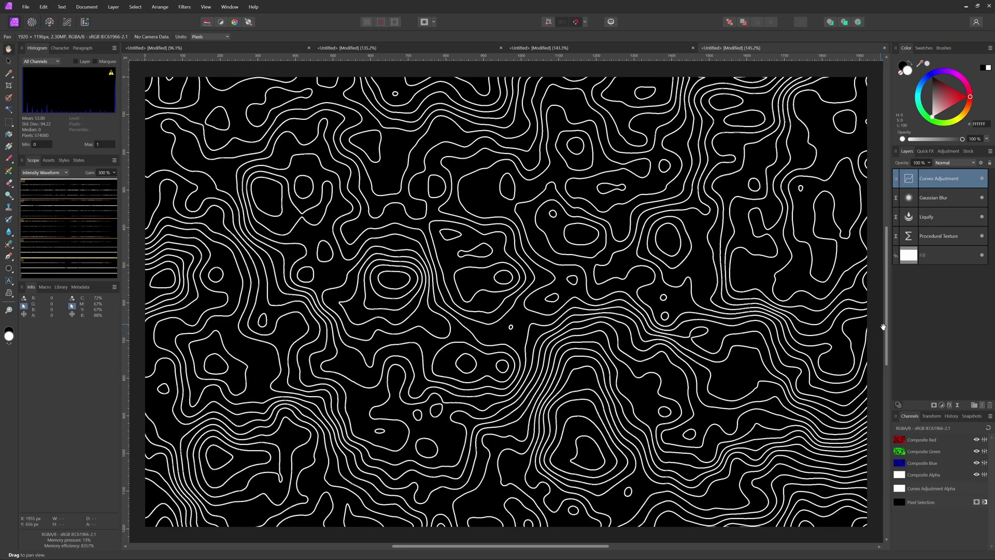
Toggle the Liquify layer's visibility to compare the warp, leaving it on.
{"action": "left_click", "coordinate": [982, 218]}
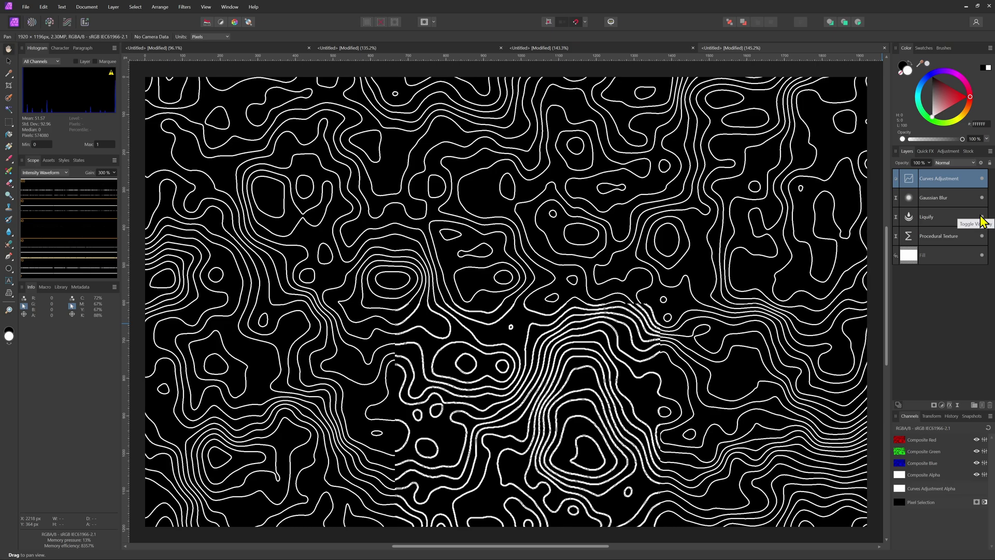
{"action": "left_click", "coordinate": [982, 218]}
{"action": "left_click", "coordinate": [983, 218]}
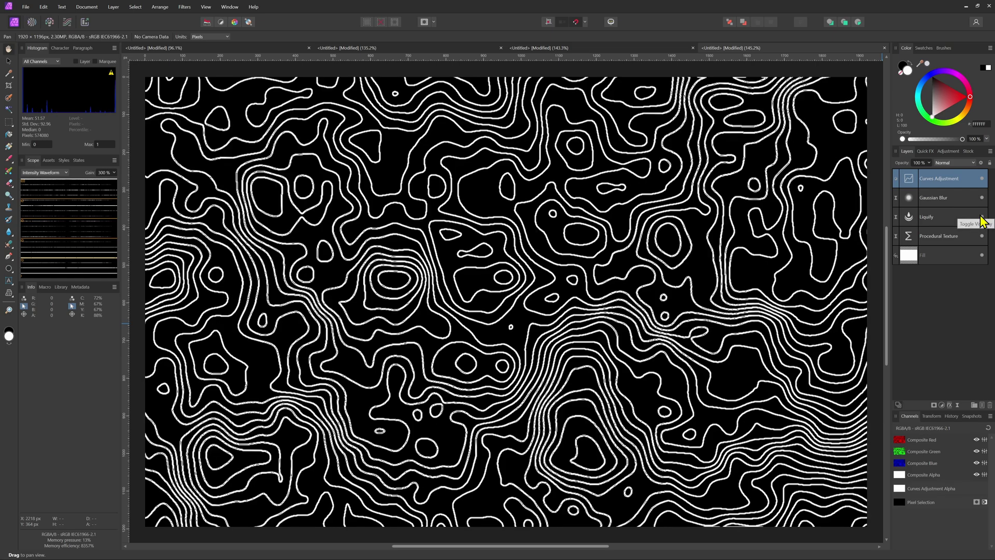
{"action": "left_click", "coordinate": [982, 218]}
{"action": "left_click", "coordinate": [982, 217]}
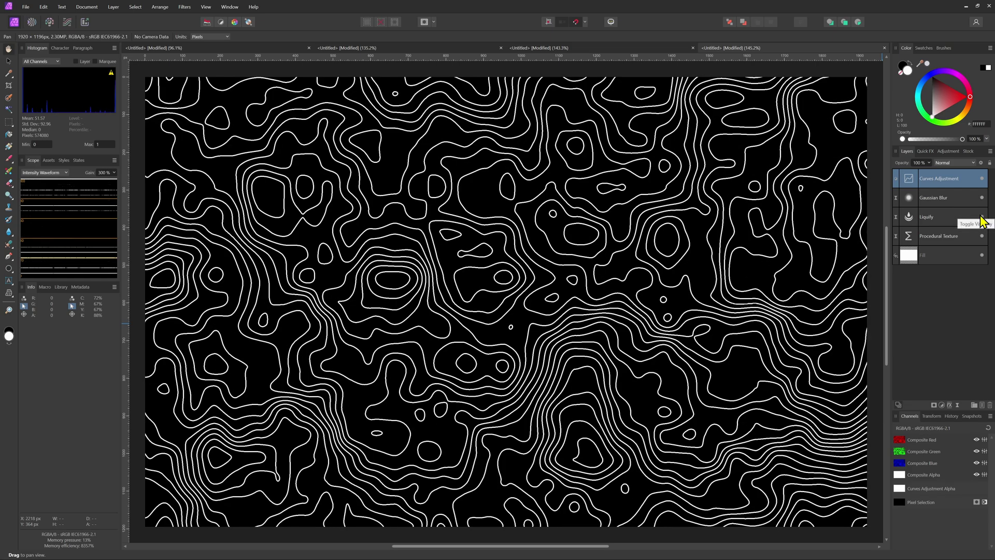
{"action": "left_click", "coordinate": [983, 218]}
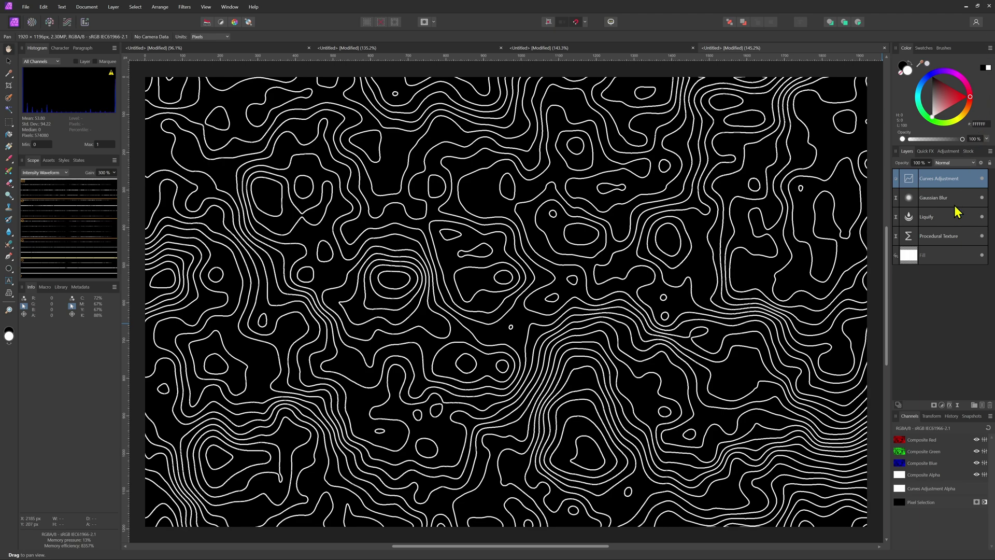
Select and delete all layers of the previous contour map.
{"action": "left_click", "coordinate": [941, 258], "text": "shift"}
{"action": "key", "text": "Delete"}
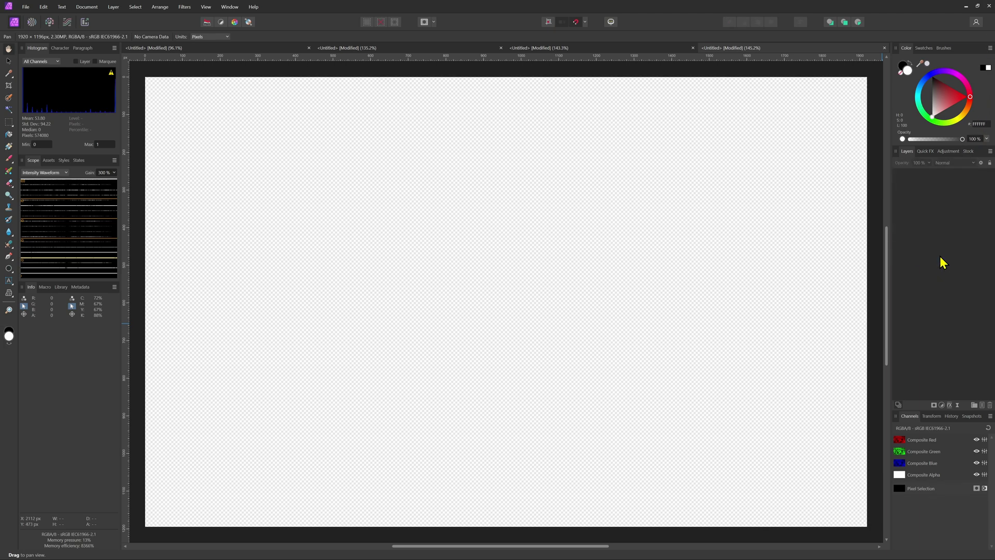
{"action": "key", "text": "g"}
{"action": "key", "text": "v"}
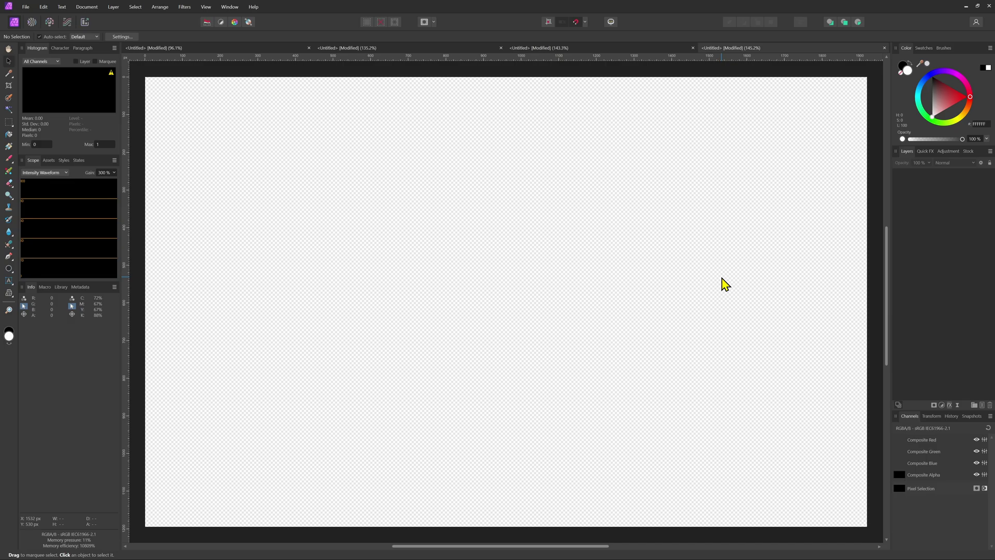
Add a new white Fill layer and render a Ripples procedural texture over it.
{"action": "left_click", "coordinate": [121, 6]}
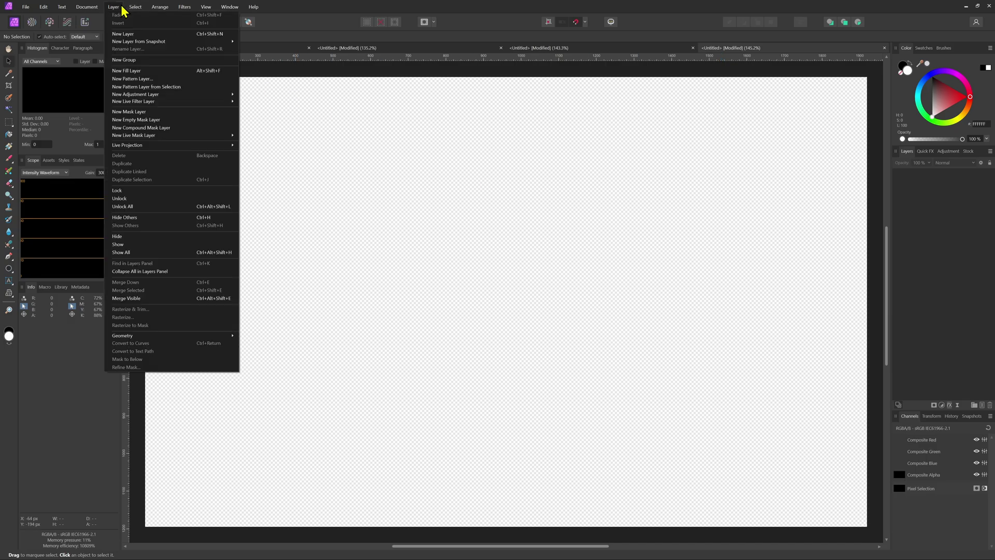
{"action": "left_click", "coordinate": [133, 71]}
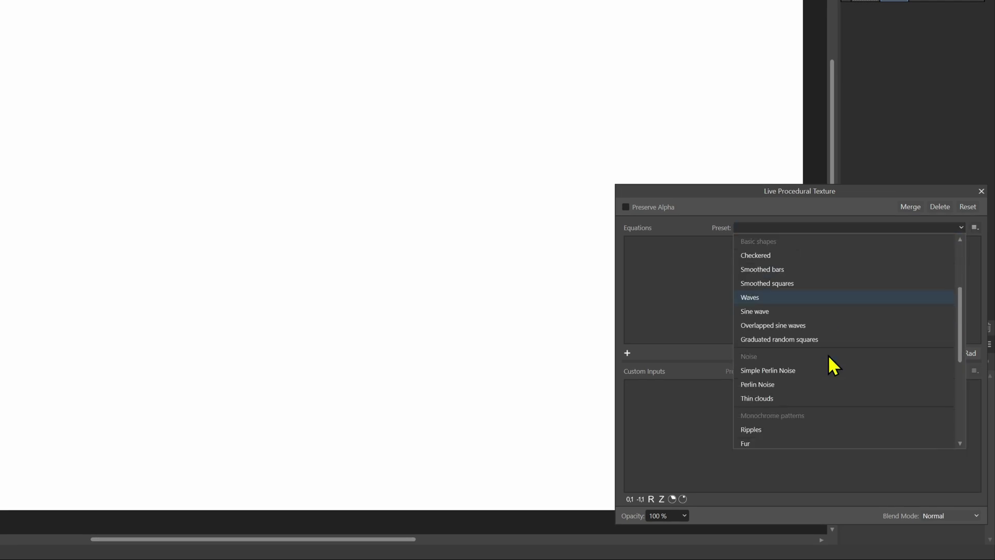
{"action": "left_click", "coordinate": [778, 430]}
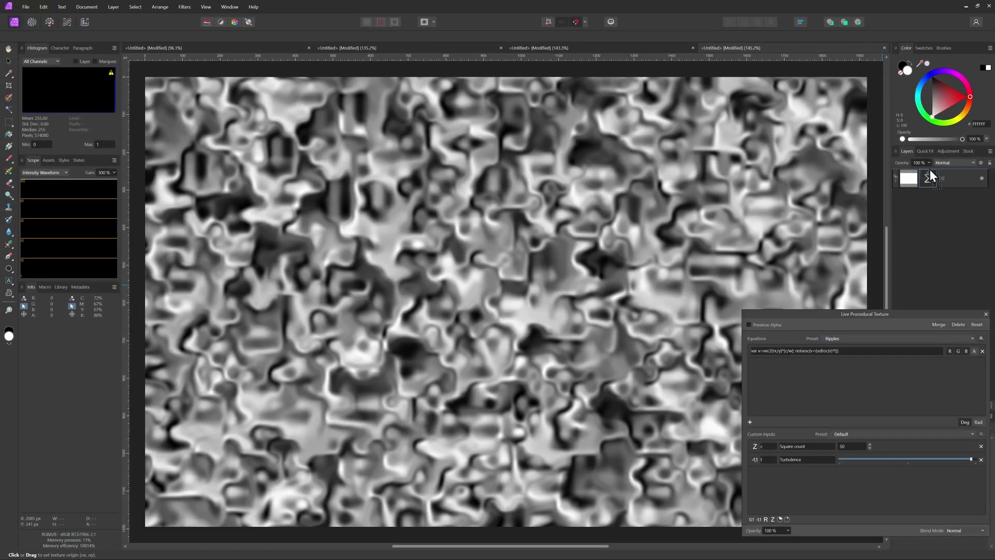
{"action": "left_click", "coordinate": [930, 170]}
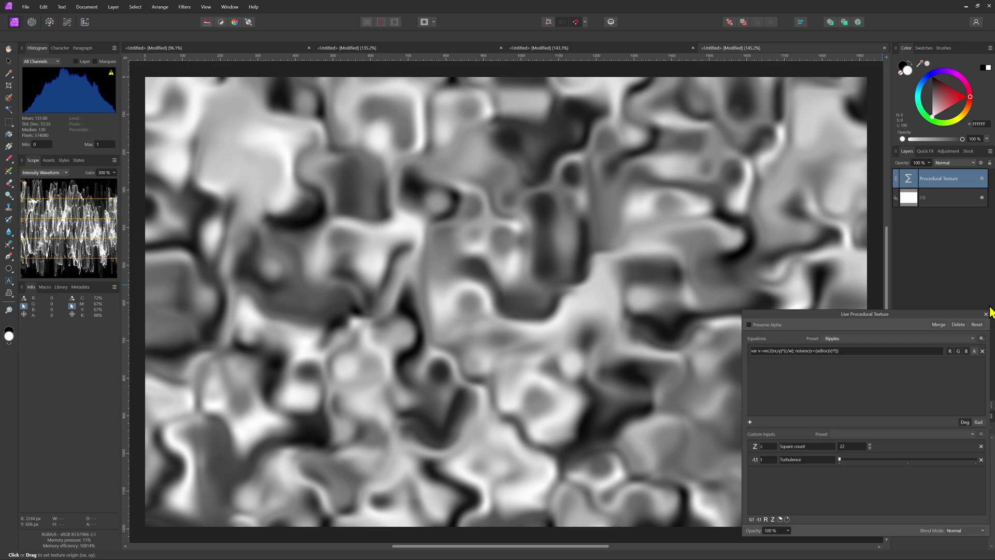
Add a Posterize adjustment above the Ripples texture with Posterize Levels set to 5.
{"action": "left_click", "coordinate": [985, 314]}
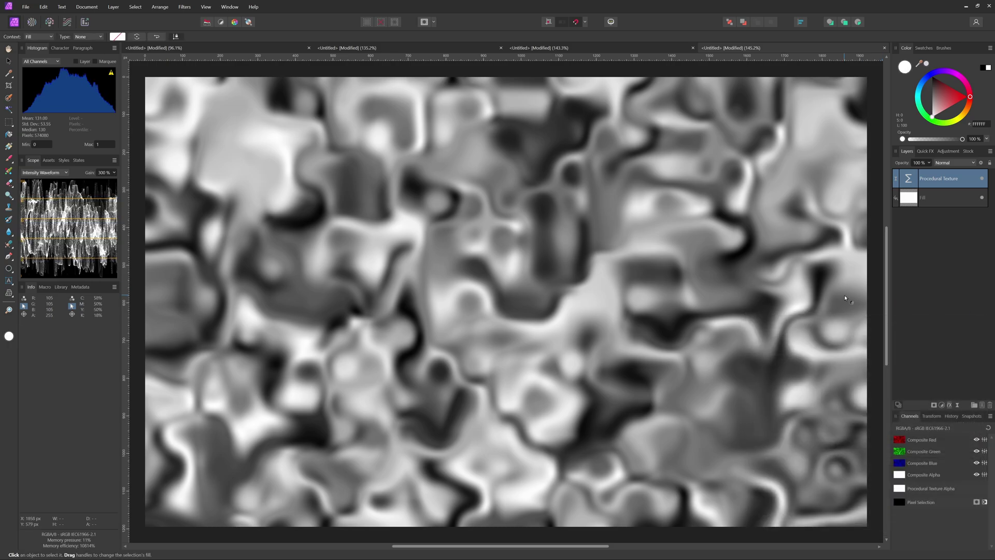
{"action": "left_click", "coordinate": [942, 405]}
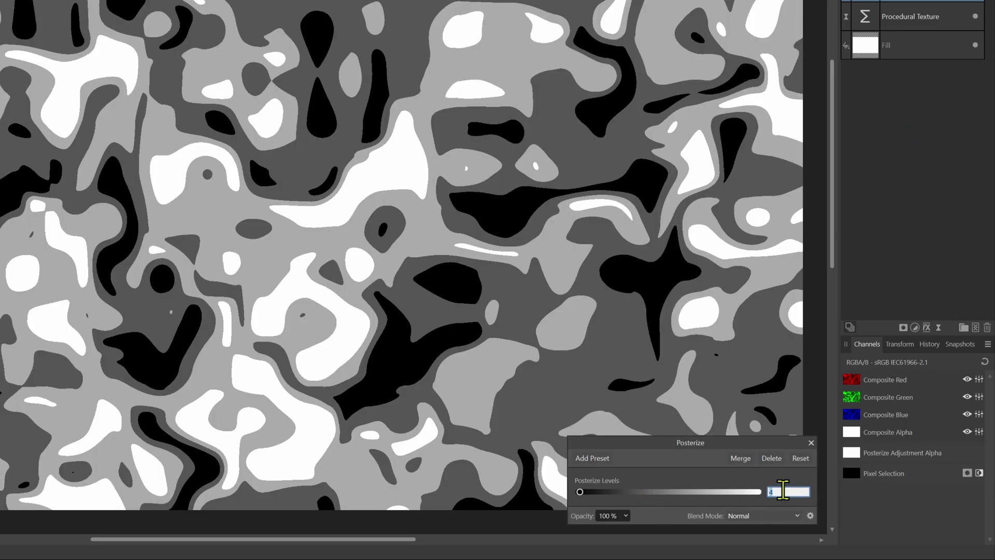
{"action": "type", "text": "5"}
{"action": "key", "text": "Return"}
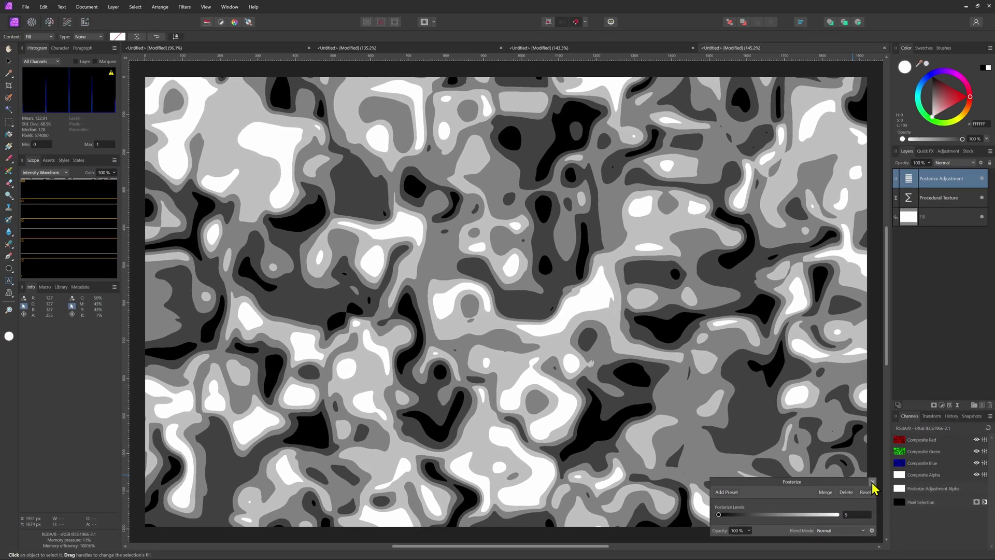
{"action": "left_click", "coordinate": [873, 483]}
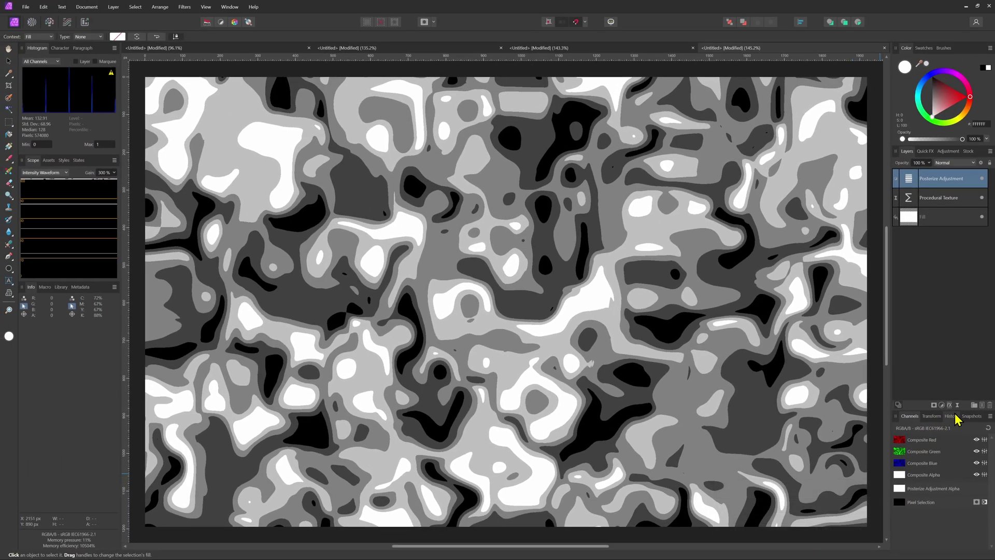
Add a live Gaussian Blur above Posterize and set its blend mode to Difference.
{"action": "left_click", "coordinate": [957, 406]}
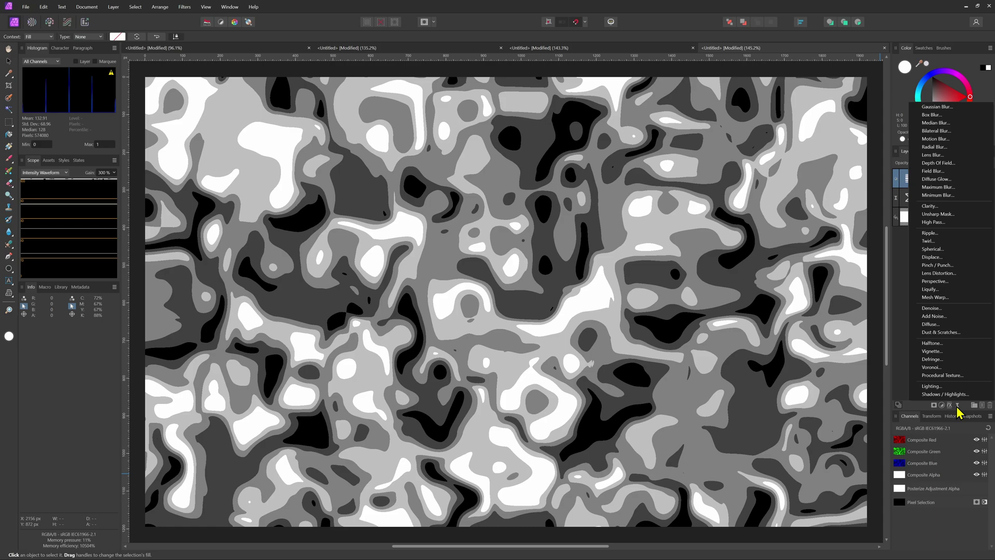
{"action": "left_click", "coordinate": [937, 106]}
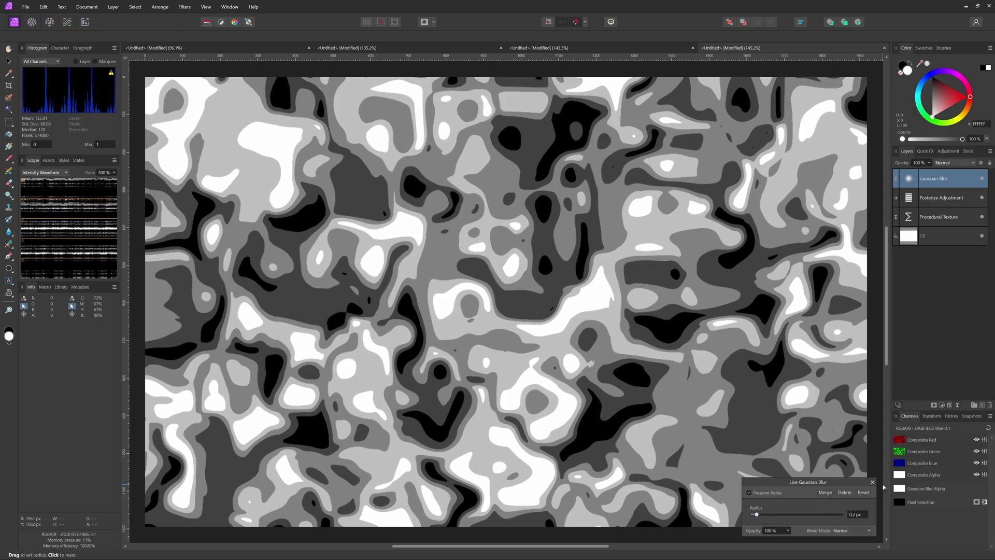
{"action": "left_click", "coordinate": [873, 483]}
{"action": "left_click", "coordinate": [959, 163]}
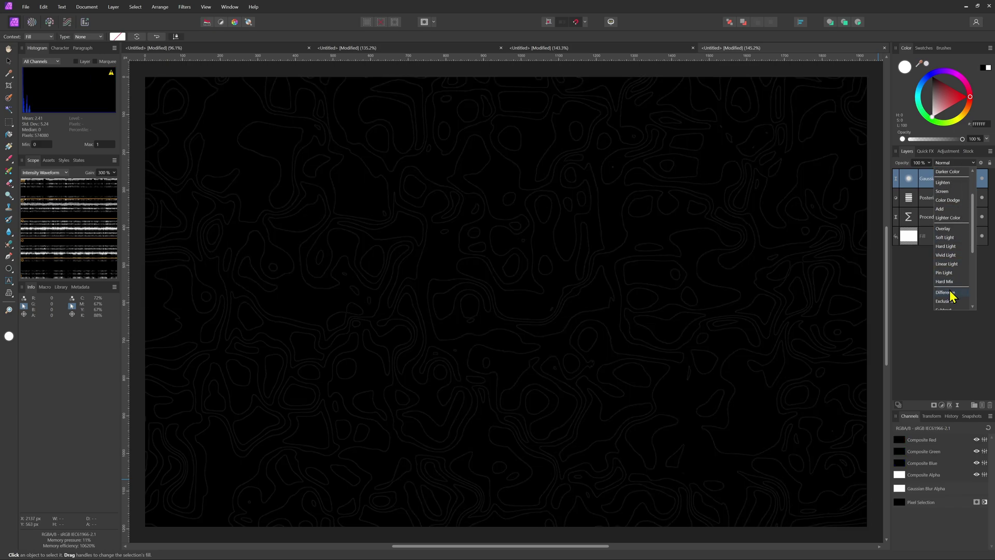
{"action": "left_click", "coordinate": [953, 297]}
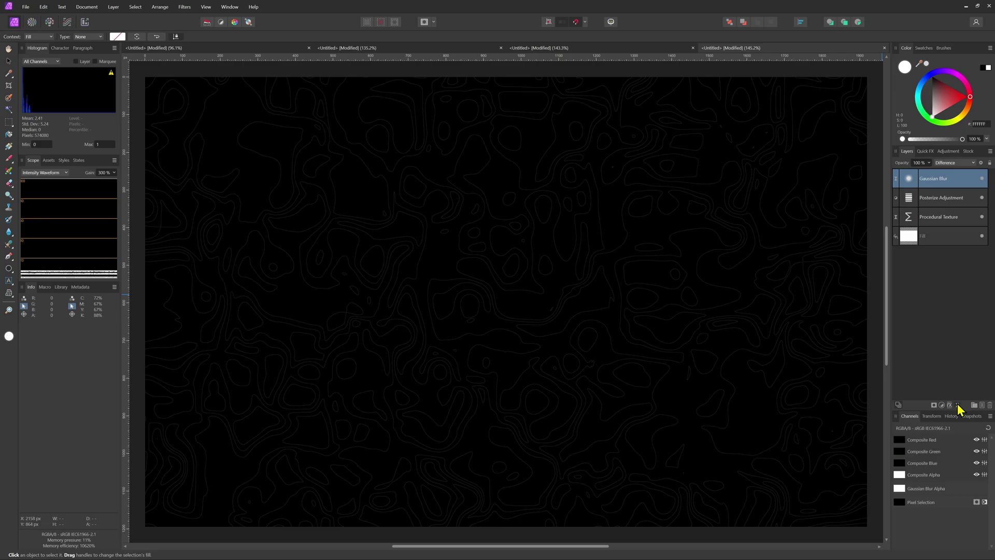
Add a Curves adjustment with the top-right endpoint pulled far left to brighten the contours.
{"action": "left_click", "coordinate": [942, 405]}
{"action": "left_click", "coordinate": [941, 325]}
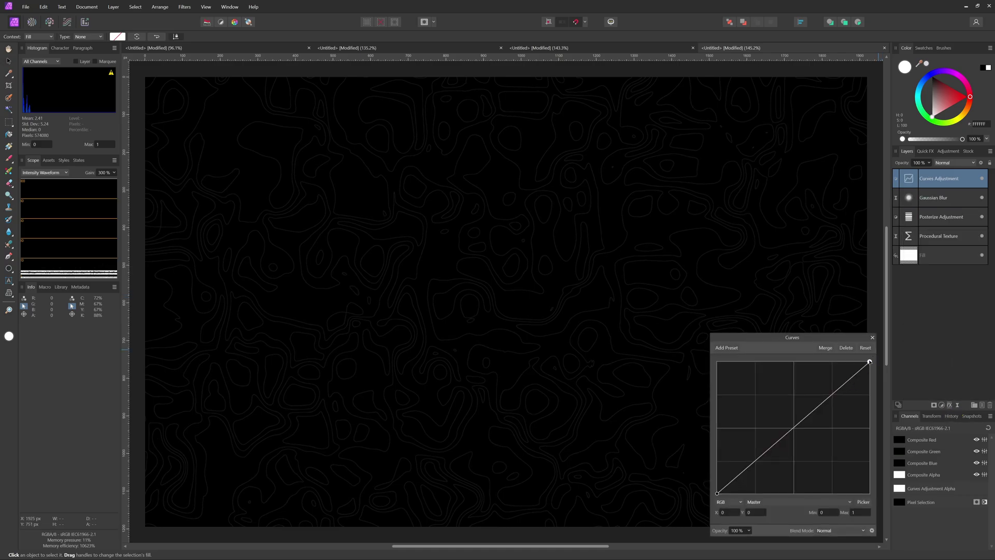
{"action": "left_click_drag", "start_coordinate": [869, 363], "coordinate": [726, 342]}
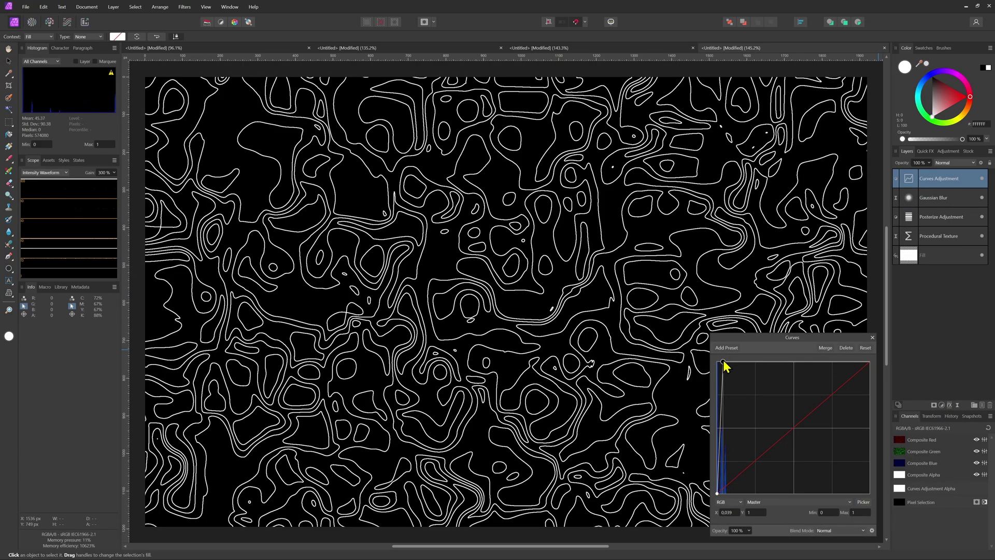
{"action": "left_click", "coordinate": [872, 338]}
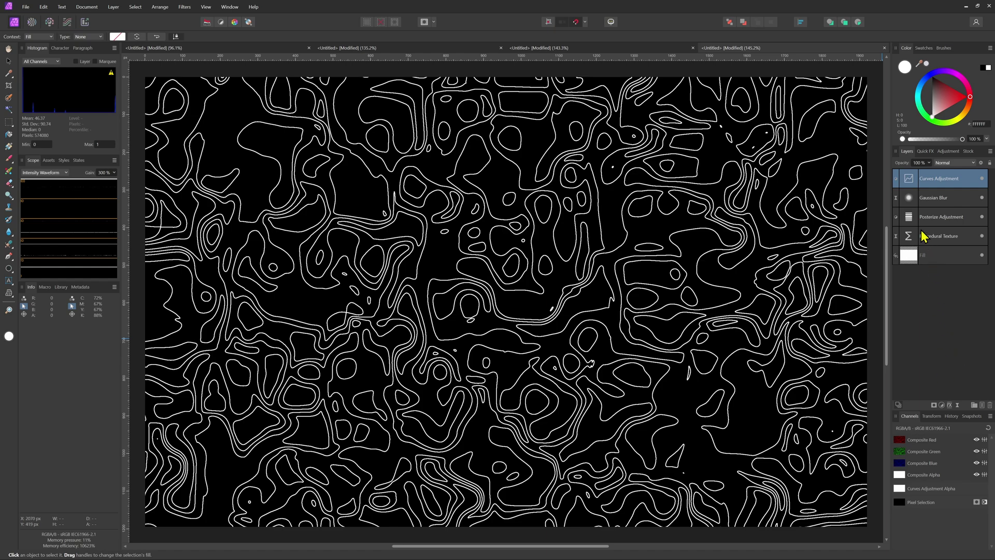
Raise the Posterize levels, keeping Normal blending, and increase the Ripples texture's Turbulence.
{"action": "double_click", "coordinate": [915, 222]}
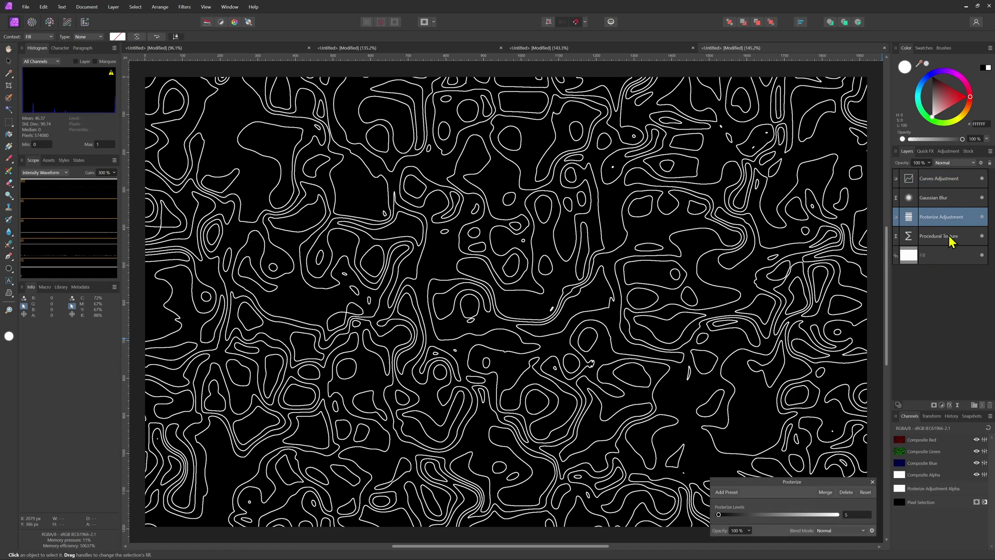
{"action": "left_click", "coordinate": [947, 164]}
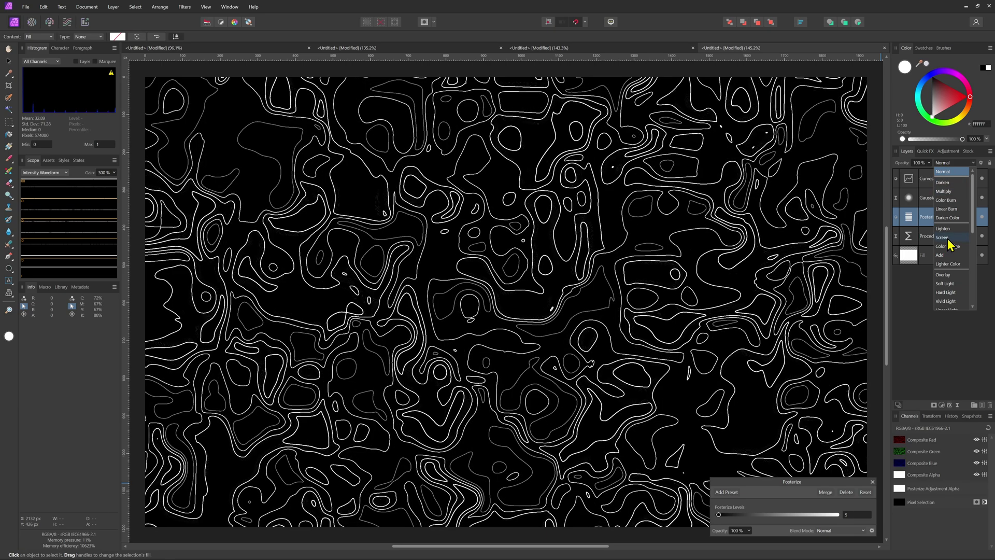
{"action": "left_click", "coordinate": [944, 171]}
{"action": "left_click_drag", "start_coordinate": [718, 516], "coordinate": [722, 524]}
{"action": "left_click", "coordinate": [934, 198]}
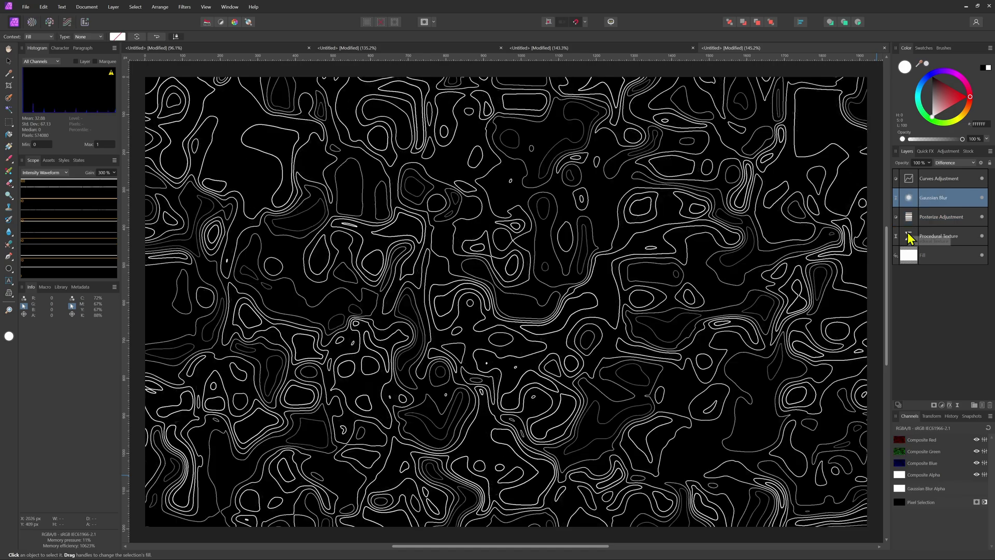
{"action": "left_click", "coordinate": [909, 236]}
{"action": "mouse_move", "coordinate": [842, 459]}
{"action": "left_mouse_down"}
{"action": "mouse_move", "coordinate": [880, 458]}
{"action": "mouse_move", "coordinate": [861, 459]}
{"action": "left_mouse_up"}
Set the Ripples square count to 14 and ease back the Turbulence slider.
{"action": "scroll", "coordinate": [868, 454], "scroll_direction": "up", "scroll_amount": 2}
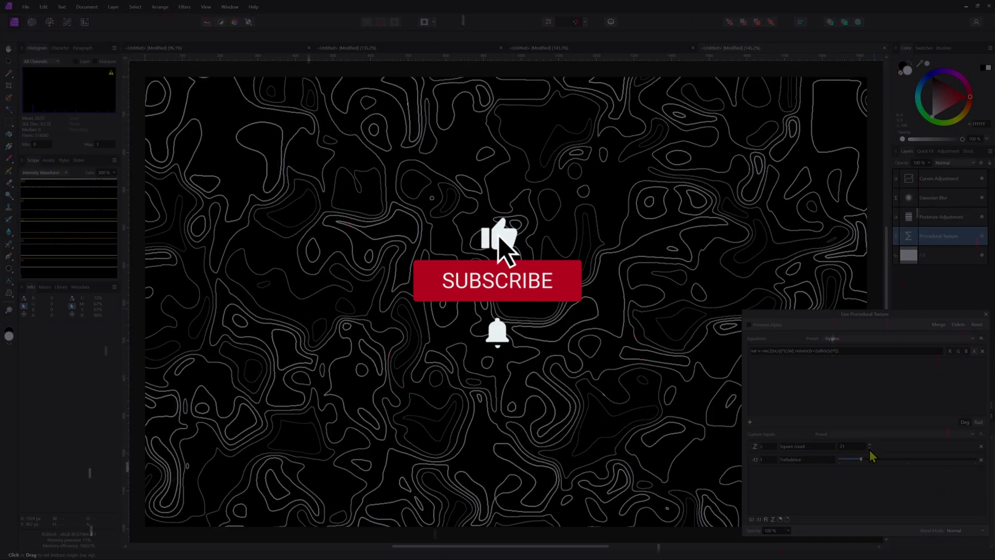
{"action": "scroll", "coordinate": [871, 452], "scroll_direction": "down", "scroll_amount": 10}
{"action": "left_click_drag", "start_coordinate": [863, 460], "coordinate": [835, 464]}
{"action": "left_click", "coordinate": [870, 445]}
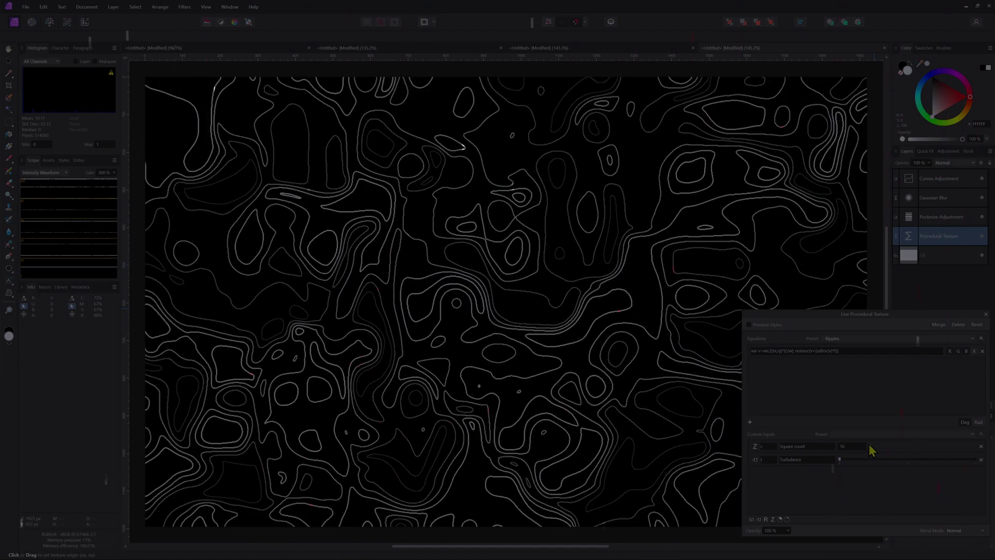